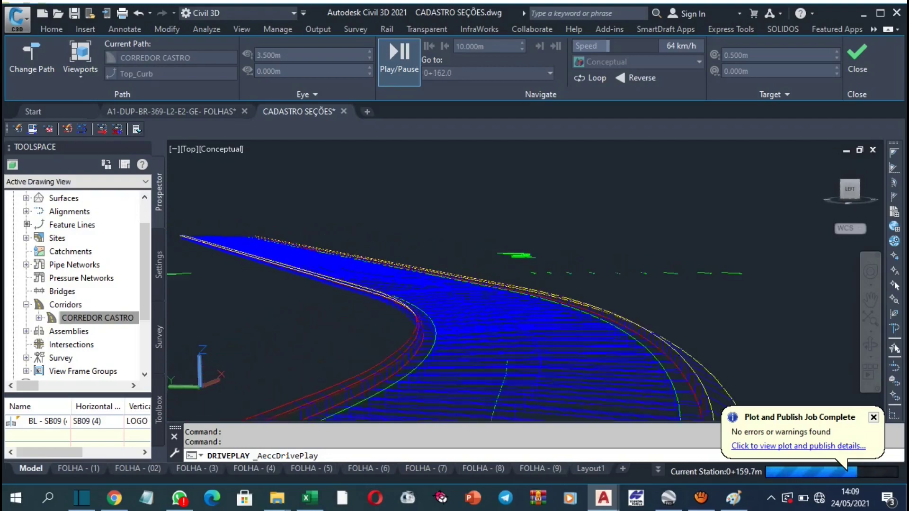
End the corridor drive-through to return to JUN21_MEDIÇÃO in plan view.
{"action": "key", "text": "Escape"}
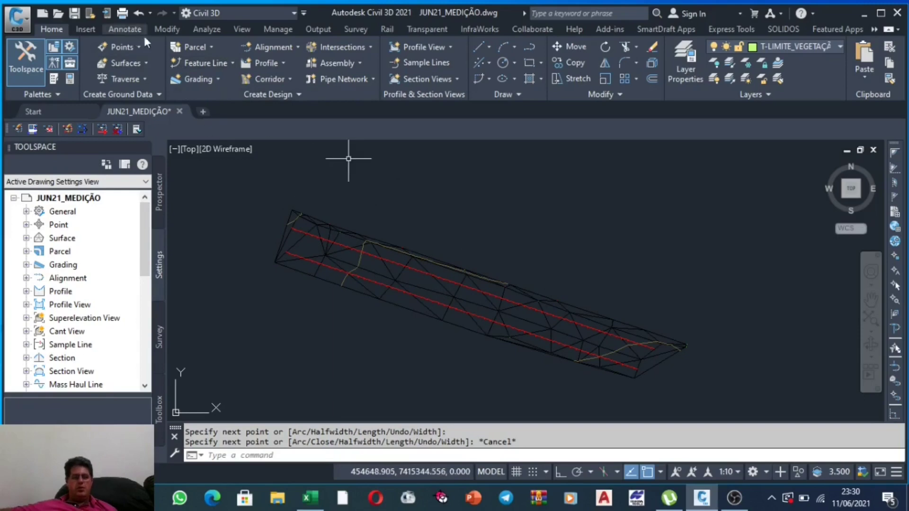
Discard the new named view and apply a Two: Vertical plan-and-isometric viewport layout.
{"action": "left_click", "coordinate": [248, 31]}
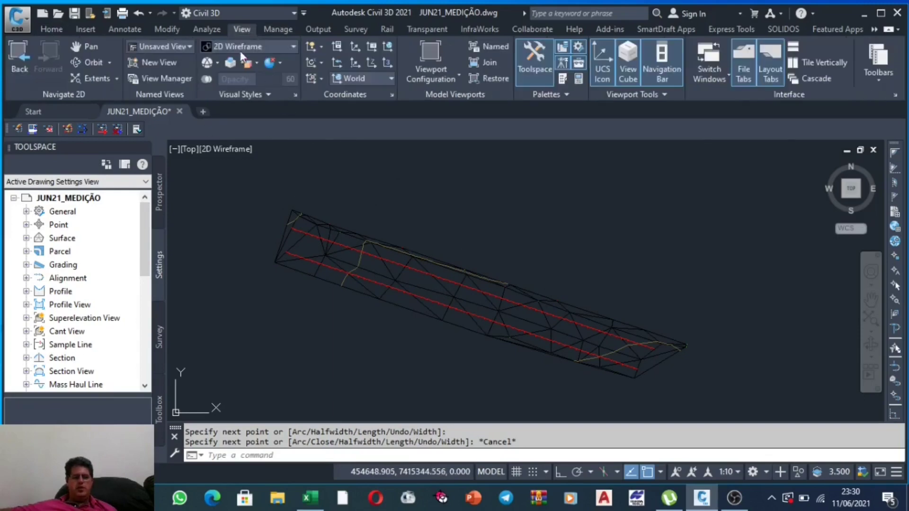
{"action": "left_click", "coordinate": [159, 62]}
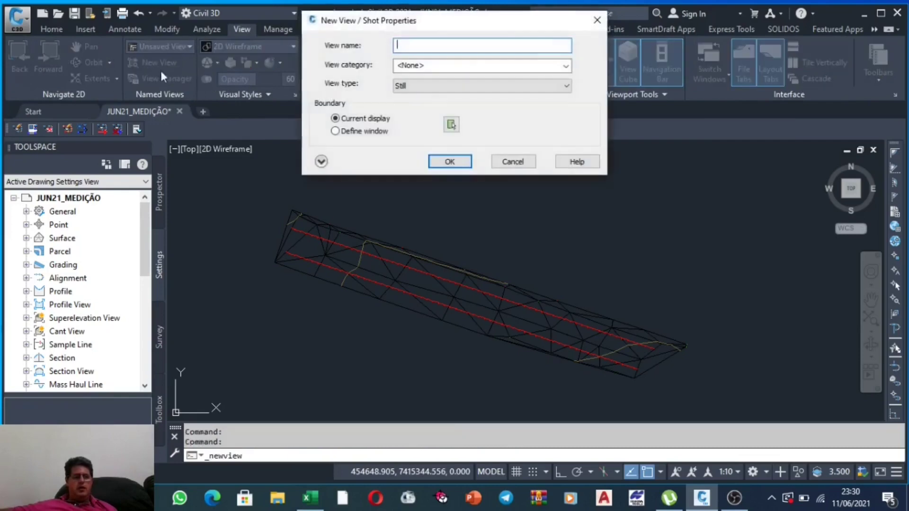
{"action": "left_click", "coordinate": [513, 163]}
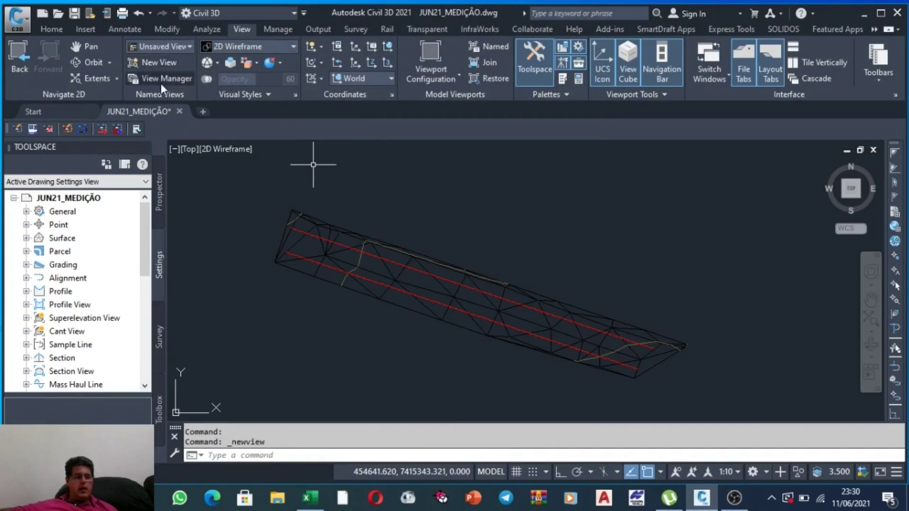
{"action": "left_click", "coordinate": [453, 77]}
{"action": "left_click", "coordinate": [429, 127]}
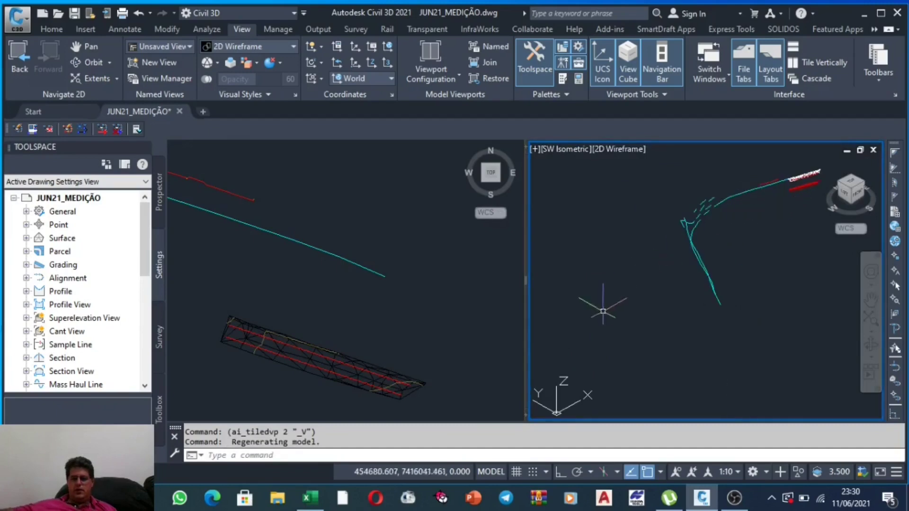
{"action": "middle_click_drag", "start_coordinate": [724, 251], "coordinate": [611, 257]}
Zoom and pan the SW Isometric viewport onto the corridor mesh.
{"action": "scroll", "coordinate": [612, 257], "scroll_direction": "up", "scroll_amount": 2}
{"action": "scroll", "coordinate": [608, 249], "scroll_direction": "up", "scroll_amount": 2}
{"action": "scroll", "coordinate": [601, 232], "scroll_direction": "up", "scroll_amount": 3}
{"action": "scroll", "coordinate": [595, 221], "scroll_direction": "up", "scroll_amount": 2}
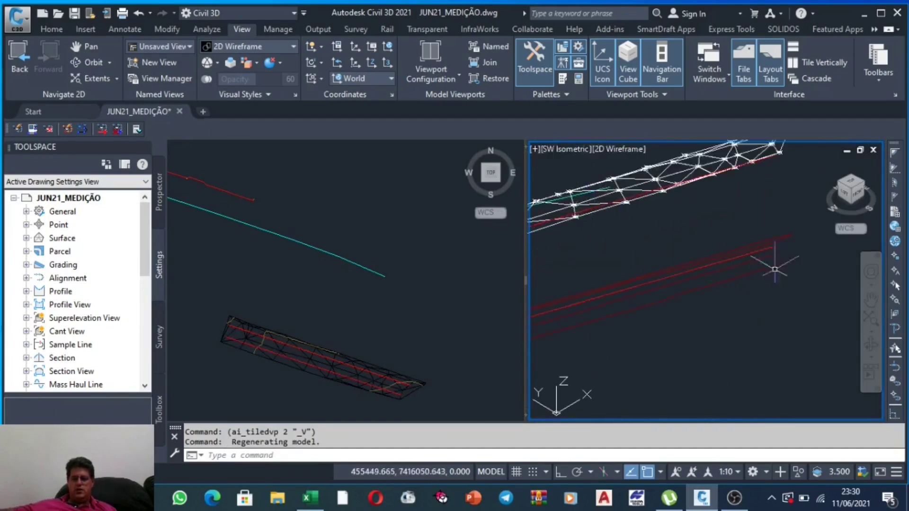
{"action": "middle_click_drag", "start_coordinate": [595, 221], "coordinate": [614, 247]}
{"action": "scroll", "coordinate": [699, 233], "scroll_direction": "up", "scroll_amount": 2}
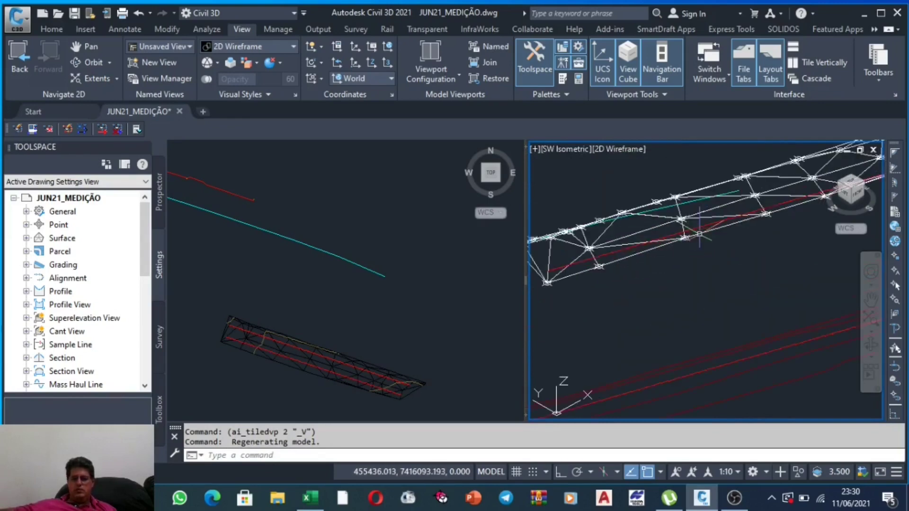
Zoom the Top plan viewport onto the red lines and show the Feature Line options.
{"action": "left_click", "coordinate": [291, 317]}
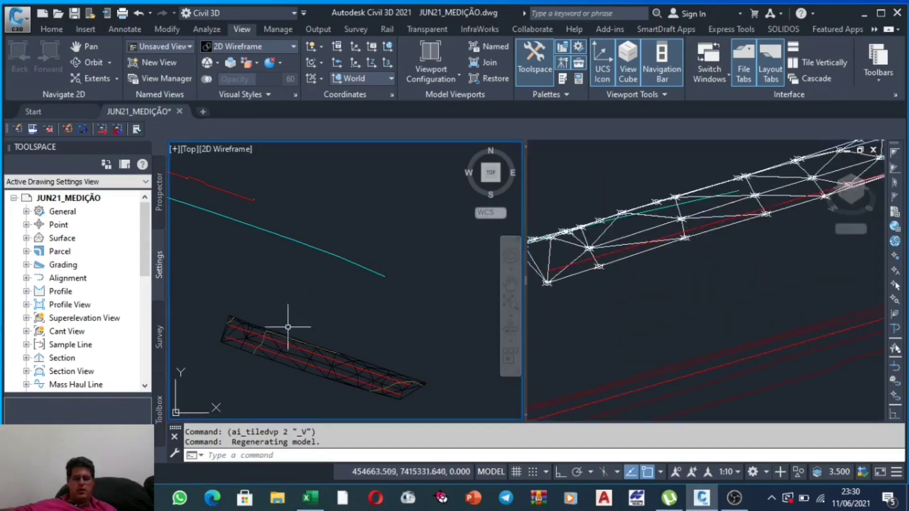
{"action": "scroll", "coordinate": [304, 330], "scroll_direction": "up", "scroll_amount": 2}
{"action": "scroll", "coordinate": [321, 314], "scroll_direction": "down", "scroll_amount": 4}
{"action": "scroll", "coordinate": [320, 314], "scroll_direction": "up", "scroll_amount": 3}
{"action": "scroll", "coordinate": [321, 296], "scroll_direction": "up", "scroll_amount": 2}
{"action": "scroll", "coordinate": [339, 359], "scroll_direction": "down", "scroll_amount": 4}
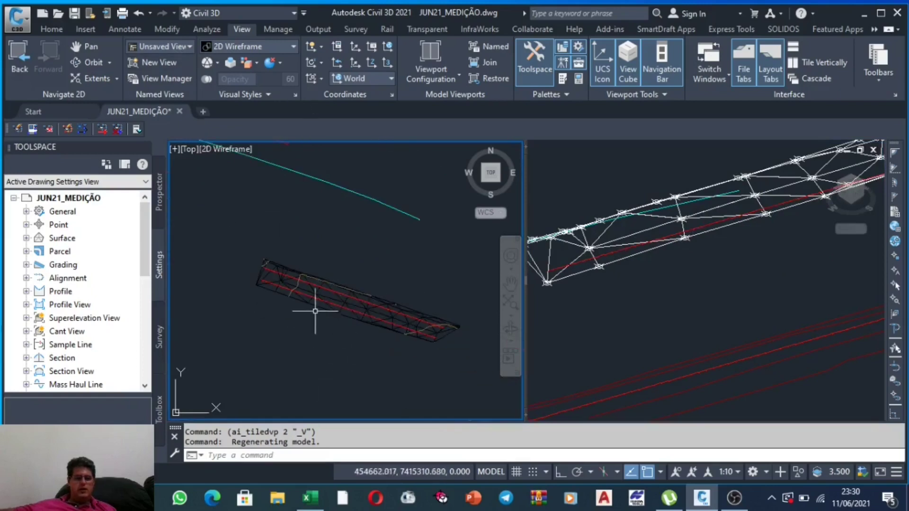
{"action": "left_click", "coordinate": [51, 32]}
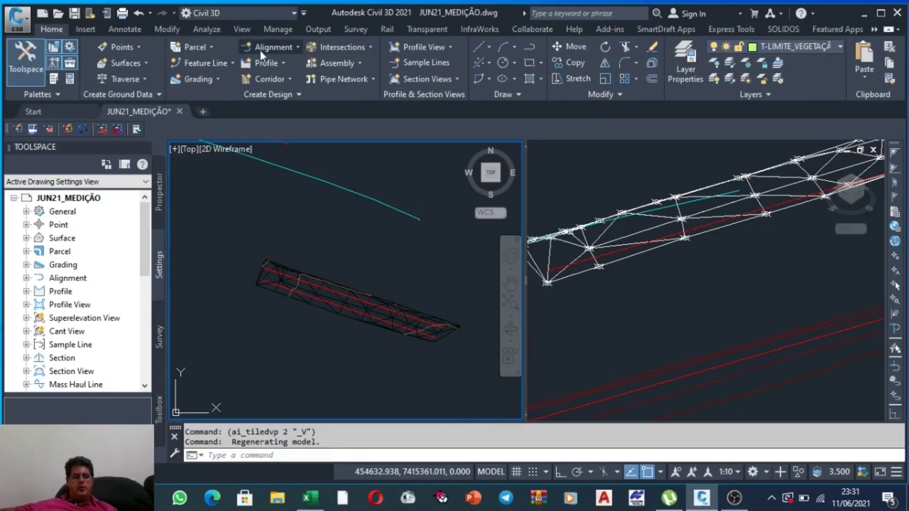
{"action": "left_click", "coordinate": [200, 61]}
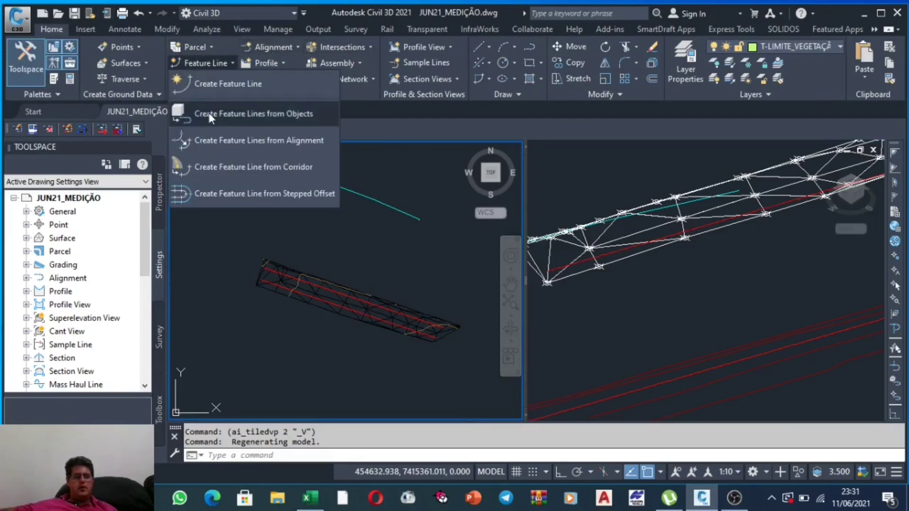
Convert the lower red polyline to a feature line on ESCADA 01, draped from JUN21_EMISSARIO.
{"action": "left_click", "coordinate": [209, 113]}
{"action": "scroll", "coordinate": [314, 293], "scroll_direction": "up", "scroll_amount": 4}
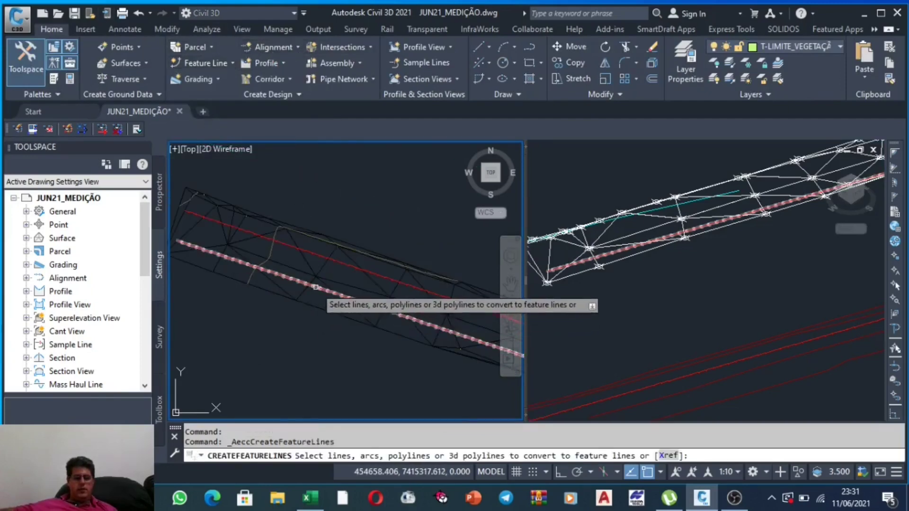
{"action": "left_click", "coordinate": [314, 287]}
{"action": "key", "text": "Return"}
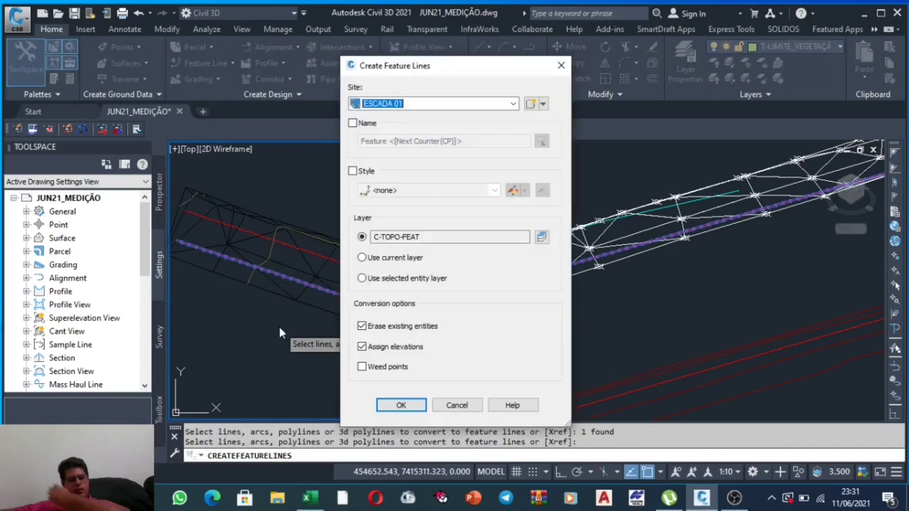
{"action": "left_click", "coordinate": [401, 405]}
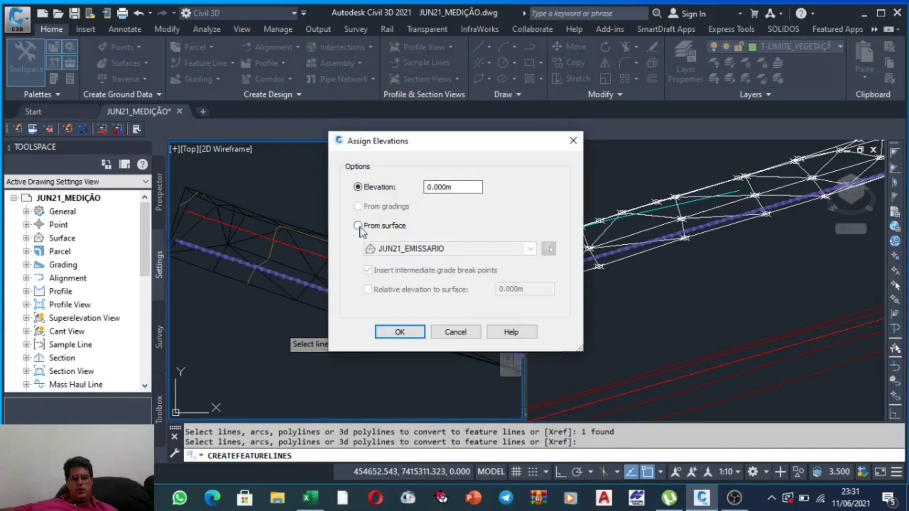
{"action": "left_click", "coordinate": [357, 225]}
{"action": "left_click", "coordinate": [400, 332]}
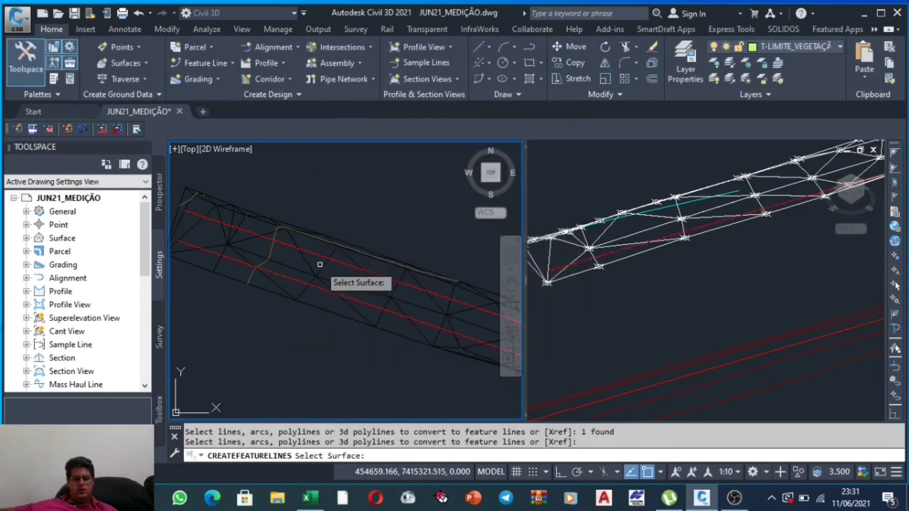
{"action": "left_click", "coordinate": [320, 264]}
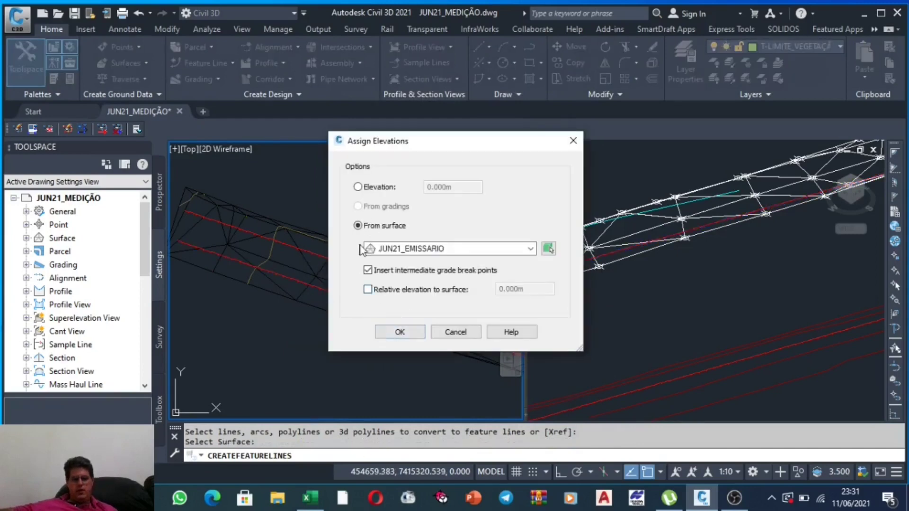
{"action": "left_click", "coordinate": [400, 332]}
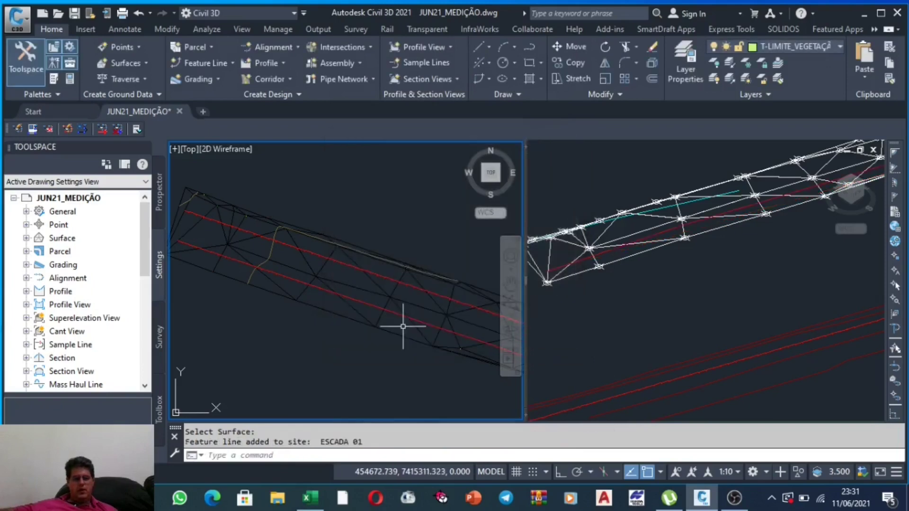
{"action": "left_click", "coordinate": [302, 283]}
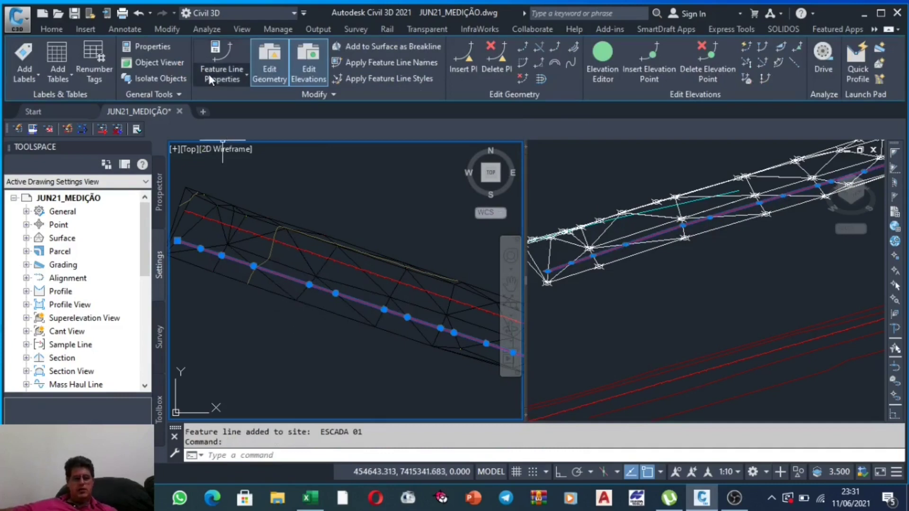
{"action": "key", "text": "Escape"}
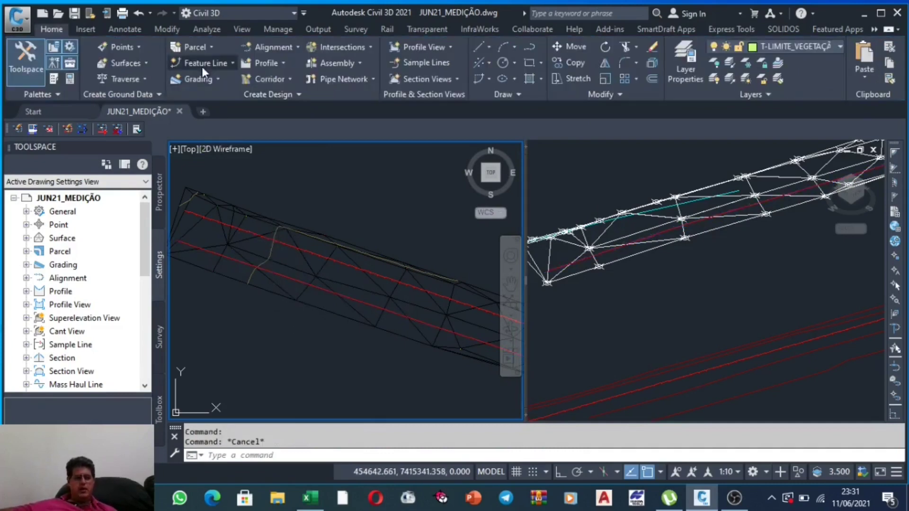
Start a stepped-offset feature line with a 0.65 offset distance.
{"action": "left_click", "coordinate": [203, 67]}
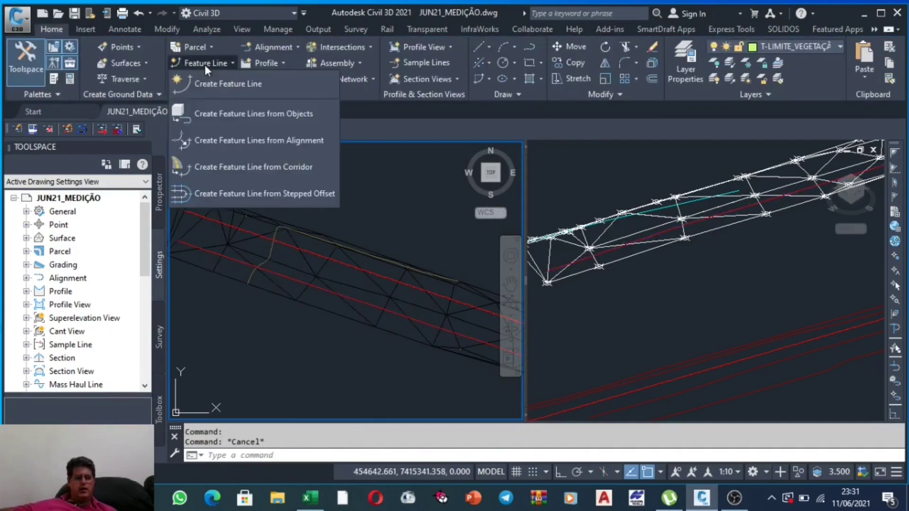
{"action": "left_click", "coordinate": [222, 196]}
{"action": "scroll", "coordinate": [308, 284], "scroll_direction": "up", "scroll_amount": 2}
{"action": "scroll", "coordinate": [331, 280], "scroll_direction": "up", "scroll_amount": 3}
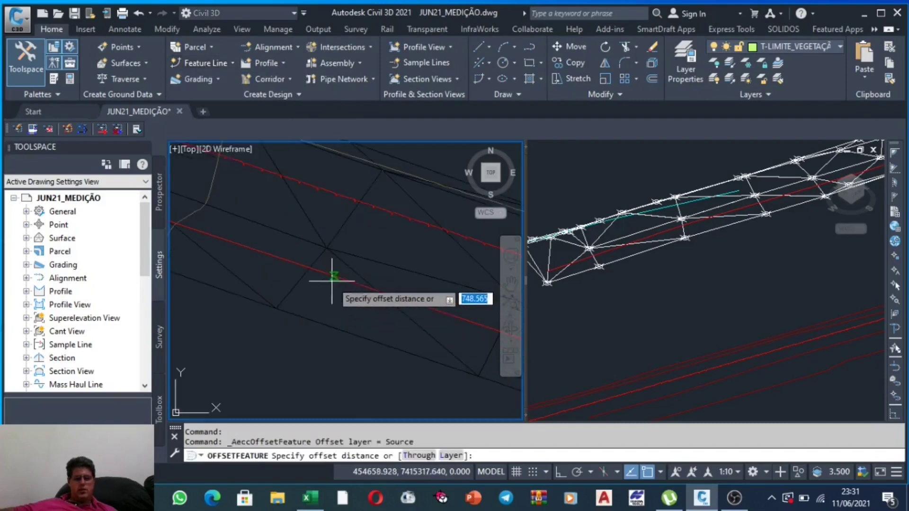
{"action": "scroll", "coordinate": [301, 265], "scroll_direction": "up", "scroll_amount": 2}
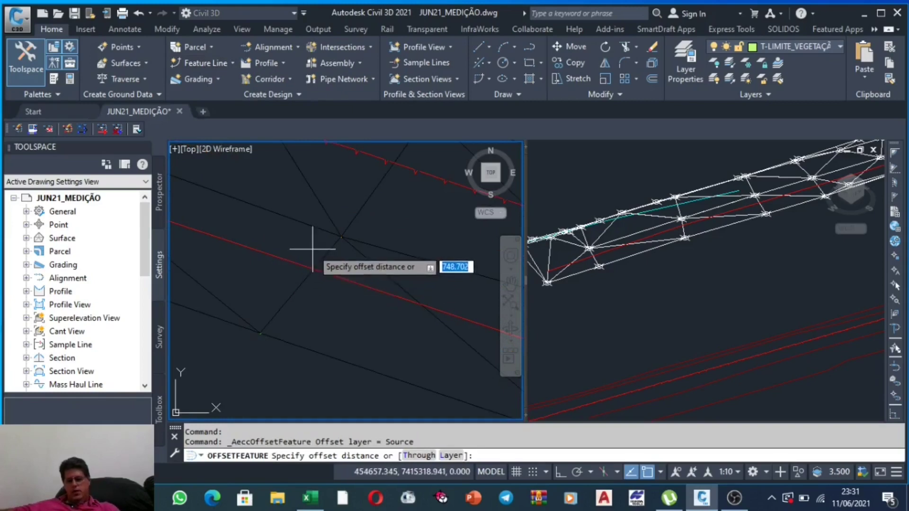
{"action": "type", "text": "0.65"}
{"action": "key", "text": "Return"}
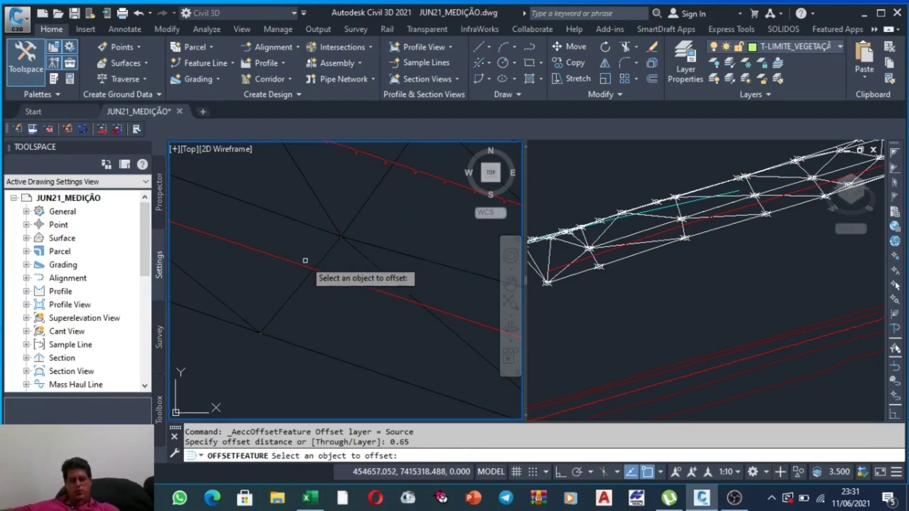
Offset the red feature line at a grade of 2, then repeat the offset command.
{"action": "left_click", "coordinate": [304, 265]}
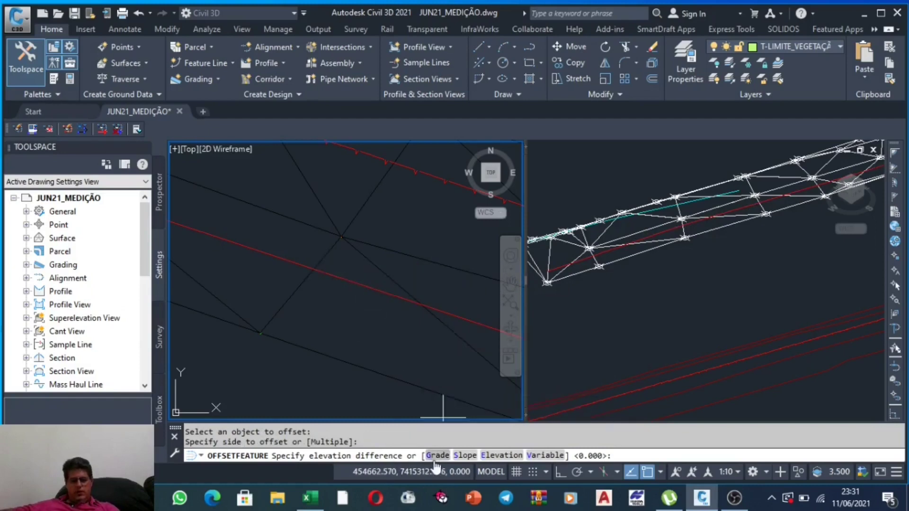
{"action": "type", "text": "G"}
{"action": "key", "text": "Return"}
{"action": "type", "text": "2"}
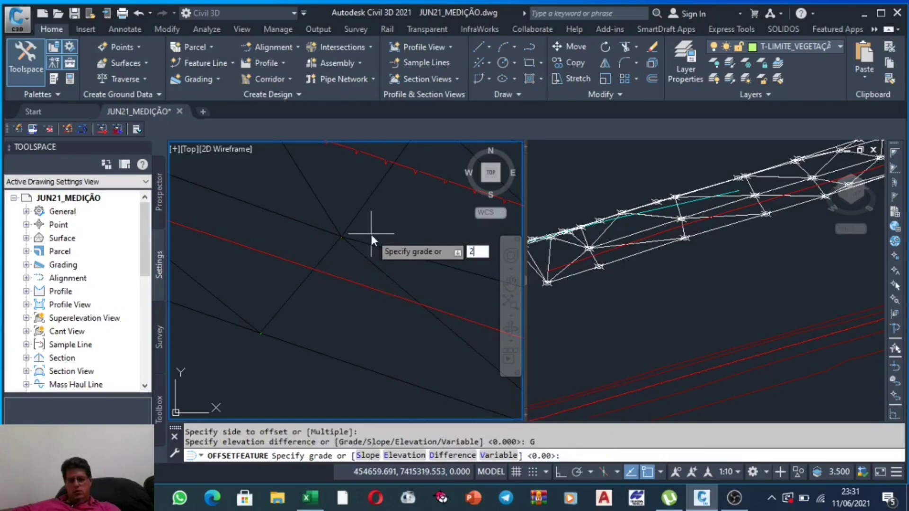
{"action": "key", "text": "Return"}
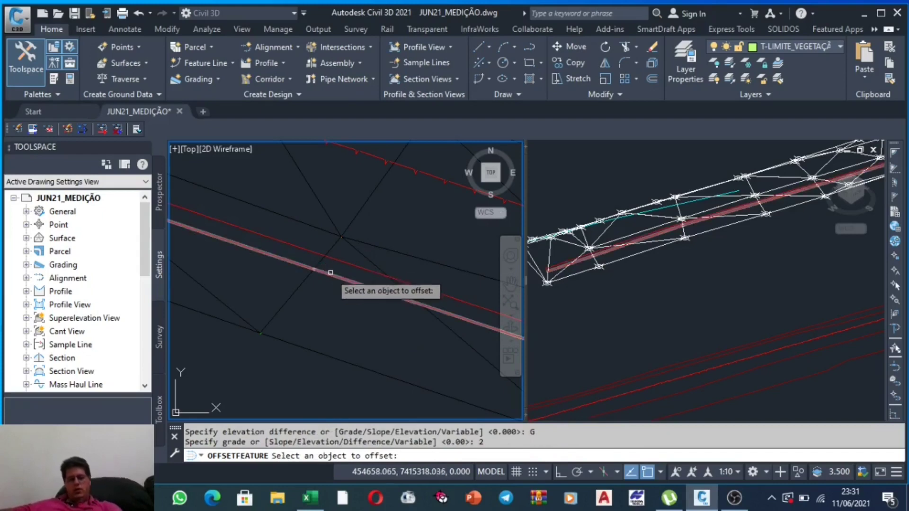
{"action": "key", "text": "Return"}
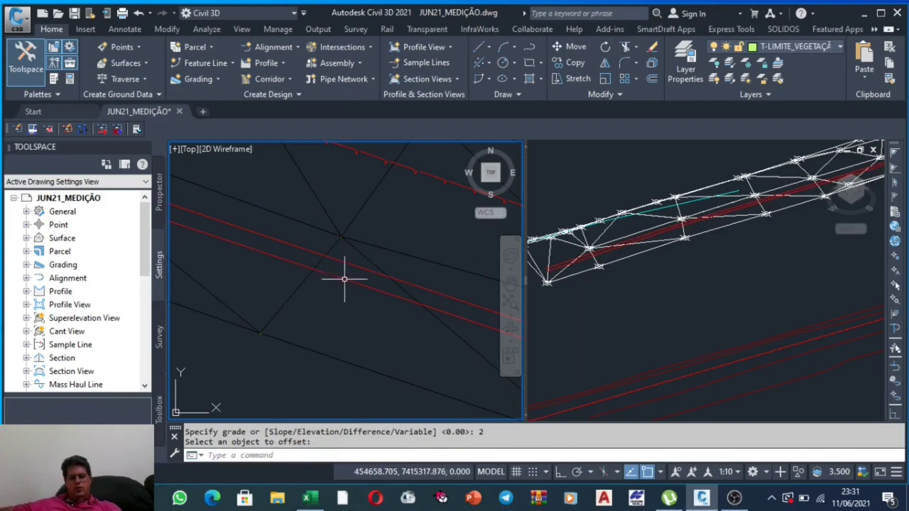
{"action": "key", "text": "Return"}
{"action": "type", "text": "0.01"}
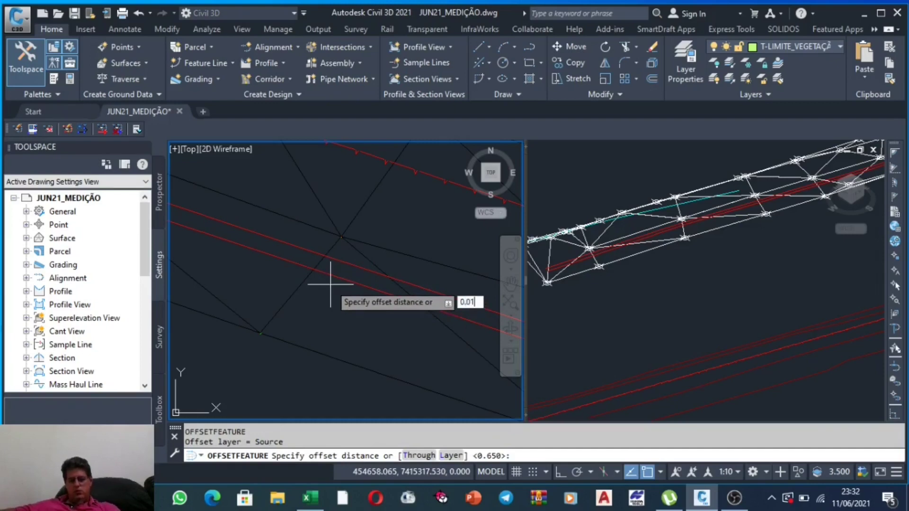
Create a feature line 0.01 from the red curb edge with a +0.15 elevation difference.
{"action": "key", "text": "Return"}
{"action": "left_click", "coordinate": [335, 275]}
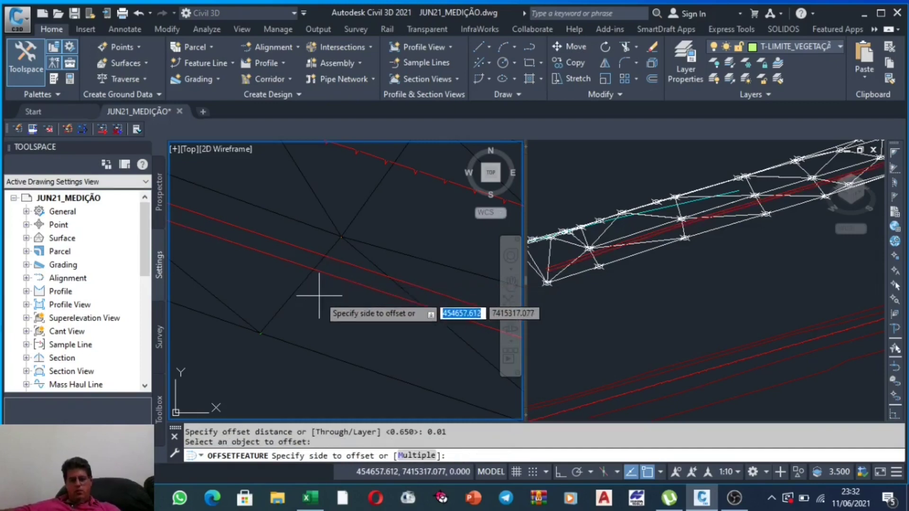
{"action": "left_click", "coordinate": [319, 295]}
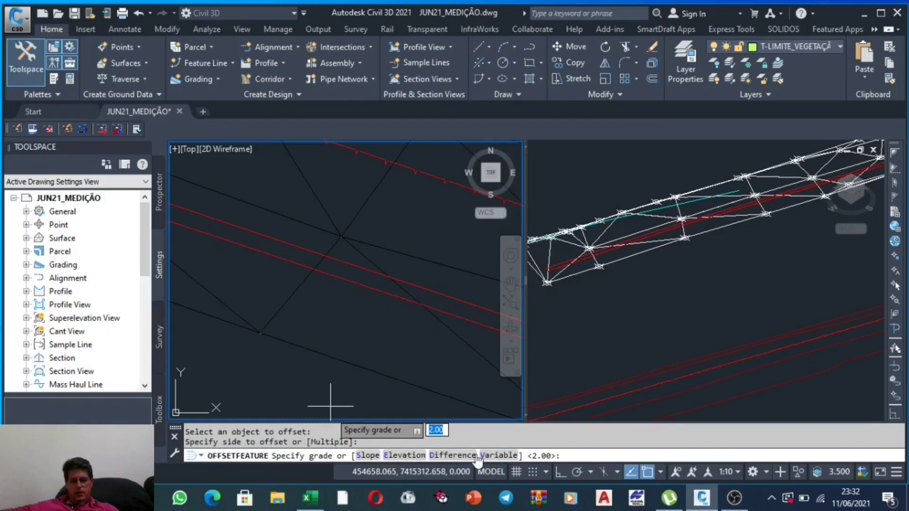
{"action": "left_click", "coordinate": [497, 456]}
{"action": "type", "text": "0.15"}
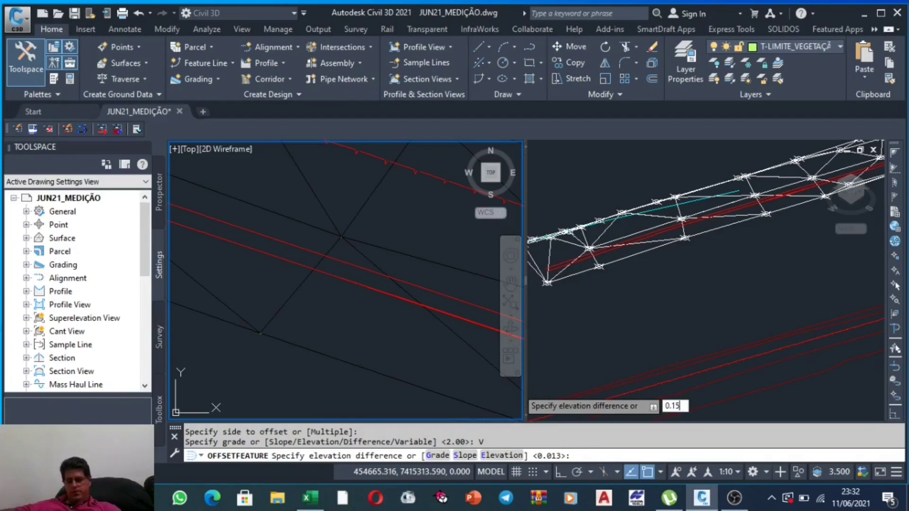
{"action": "key", "text": "Return"}
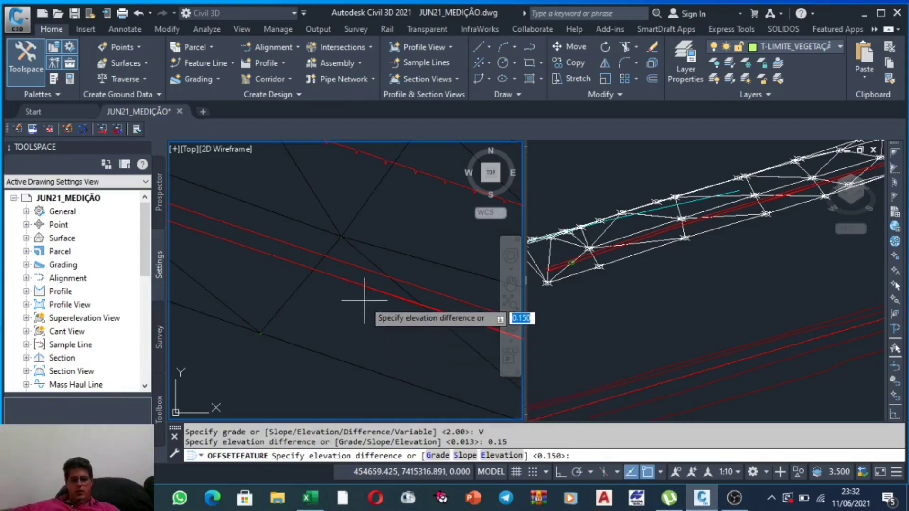
{"action": "key", "text": "Escape"}
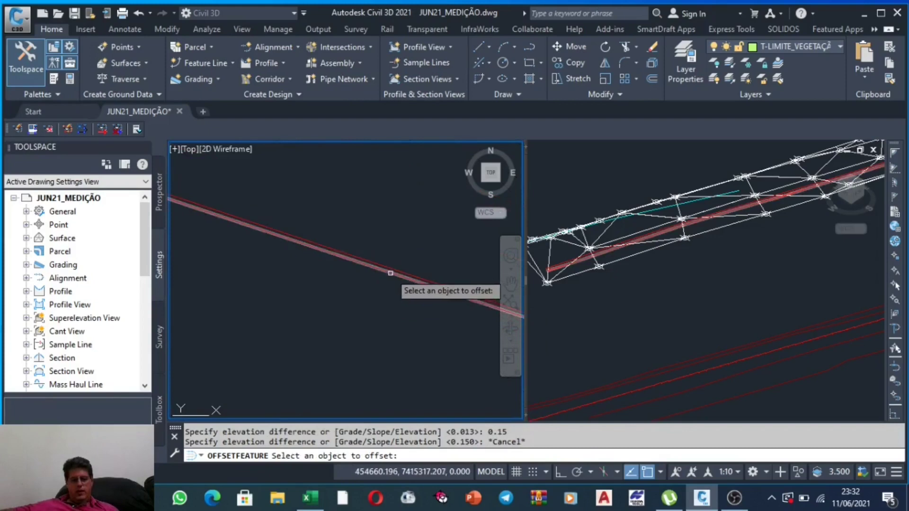
Restart the stepped offset with a 0.1 offset distance.
{"action": "key", "text": "Escape"}
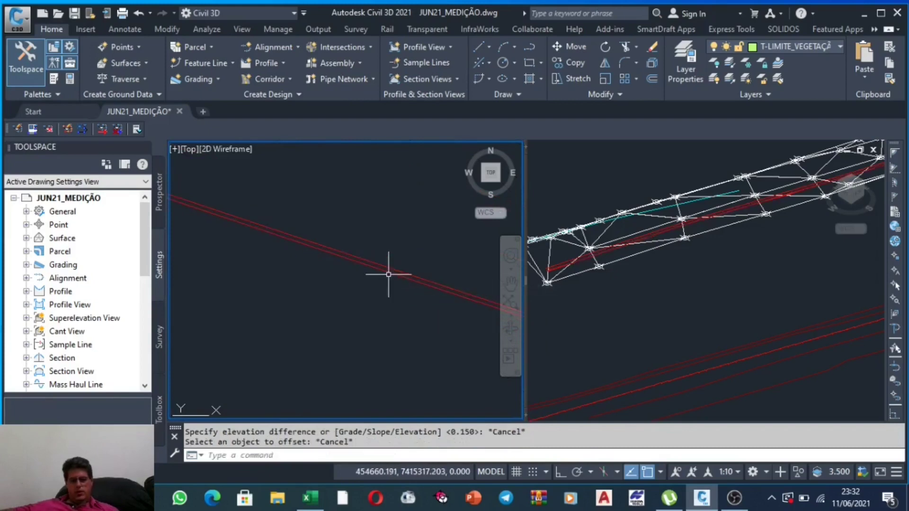
{"action": "key", "text": "Return"}
{"action": "type", "text": "0.1"}
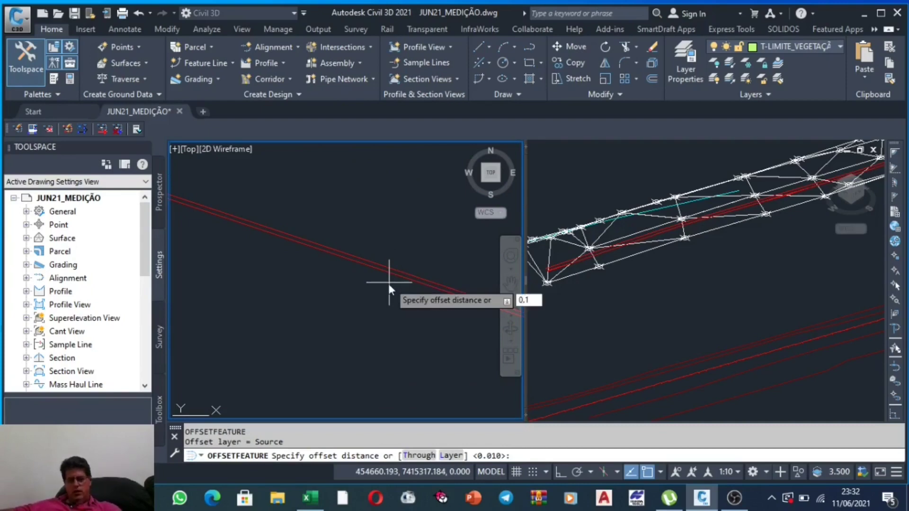
Attempt a 0.1 offset below the red line at elevation 0, cancelling after it's rejected.
{"action": "key", "text": "Return"}
{"action": "left_click", "coordinate": [392, 274]}
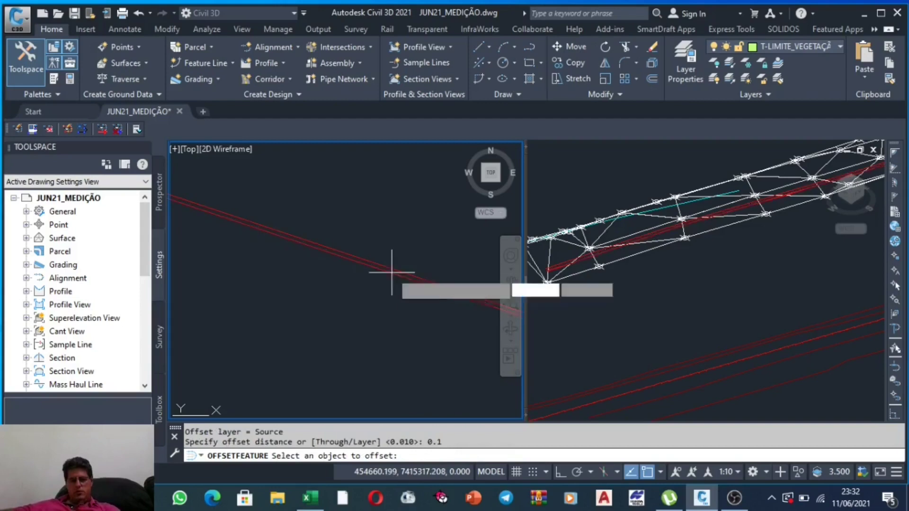
{"action": "left_click", "coordinate": [372, 304]}
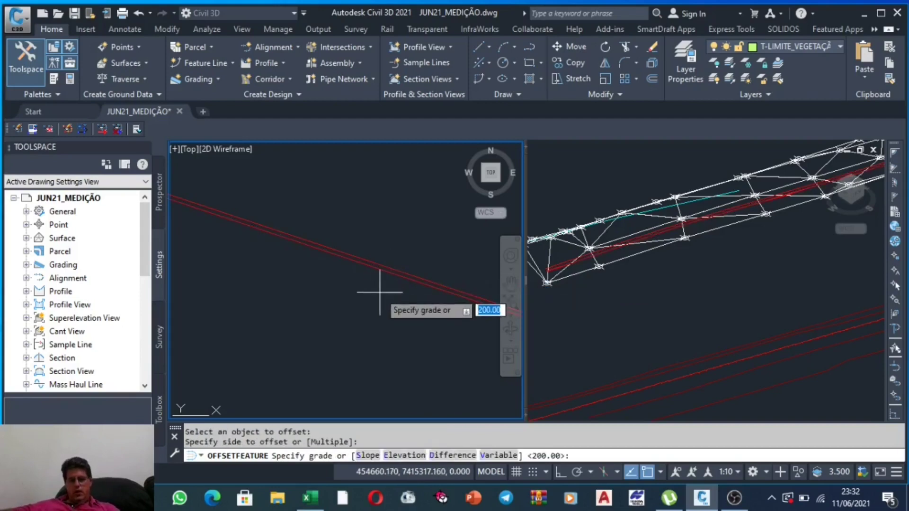
{"action": "left_click", "coordinate": [410, 456]}
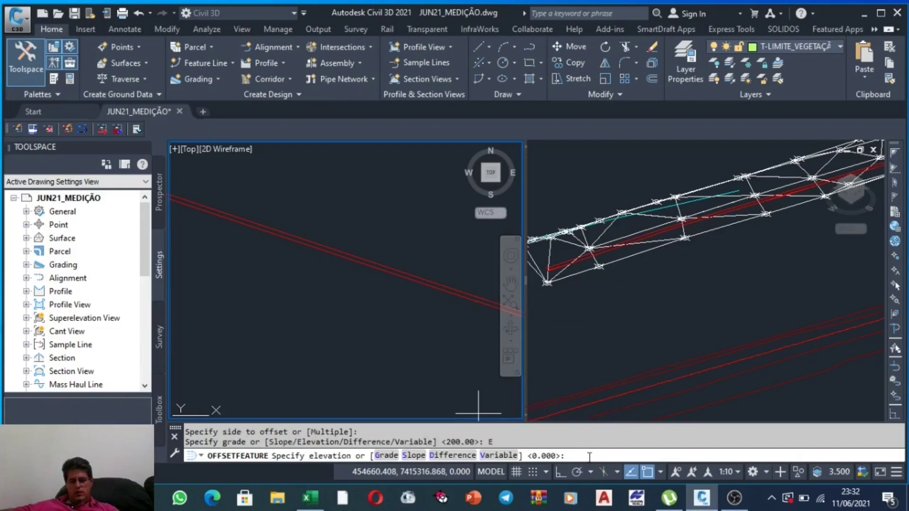
{"action": "type", "text": "0"}
{"action": "key", "text": "Return"}
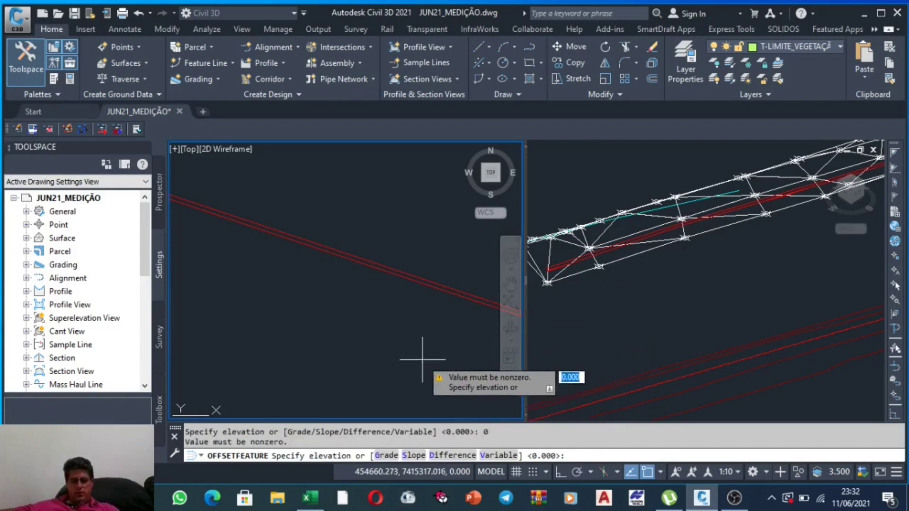
{"action": "key", "text": "Escape"}
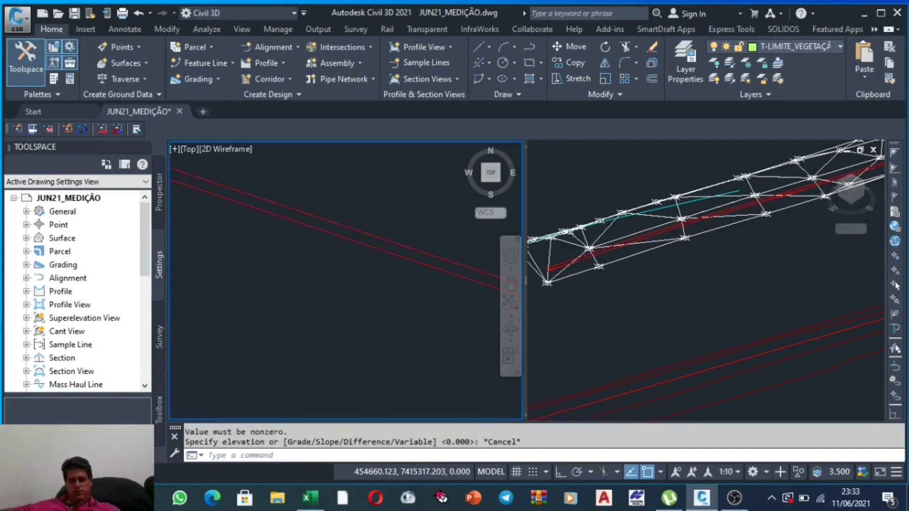
Zoom out and delete the lower of the two closely spaced red feature lines.
{"action": "scroll", "coordinate": [345, 284], "scroll_direction": "down", "scroll_amount": 2}
{"action": "scroll", "coordinate": [351, 284], "scroll_direction": "down", "scroll_amount": 1}
{"action": "scroll", "coordinate": [367, 291], "scroll_direction": "down", "scroll_amount": 1}
{"action": "scroll", "coordinate": [373, 297], "scroll_direction": "down", "scroll_amount": 1}
{"action": "scroll", "coordinate": [374, 296], "scroll_direction": "down", "scroll_amount": 1}
{"action": "scroll", "coordinate": [373, 297], "scroll_direction": "down", "scroll_amount": 1}
{"action": "scroll", "coordinate": [373, 289], "scroll_direction": "down", "scroll_amount": 1}
{"action": "left_click", "coordinate": [356, 289]}
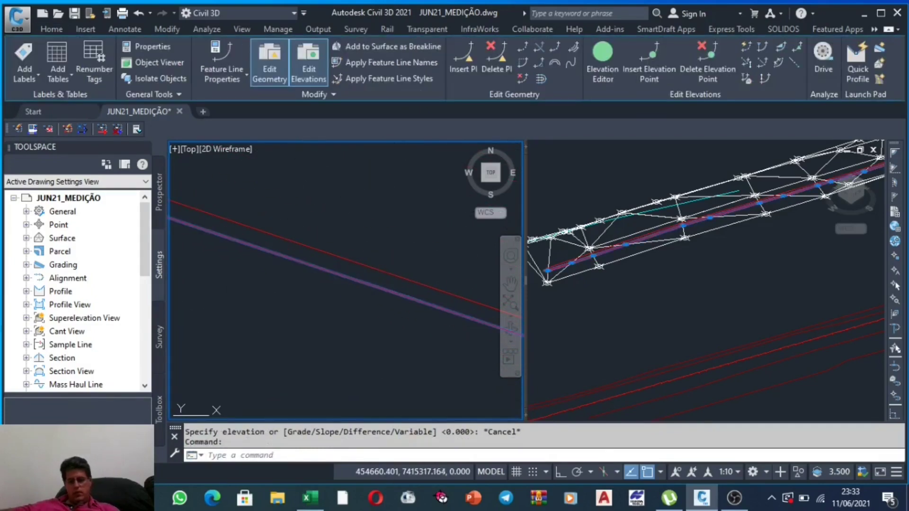
{"action": "key", "text": "Delete"}
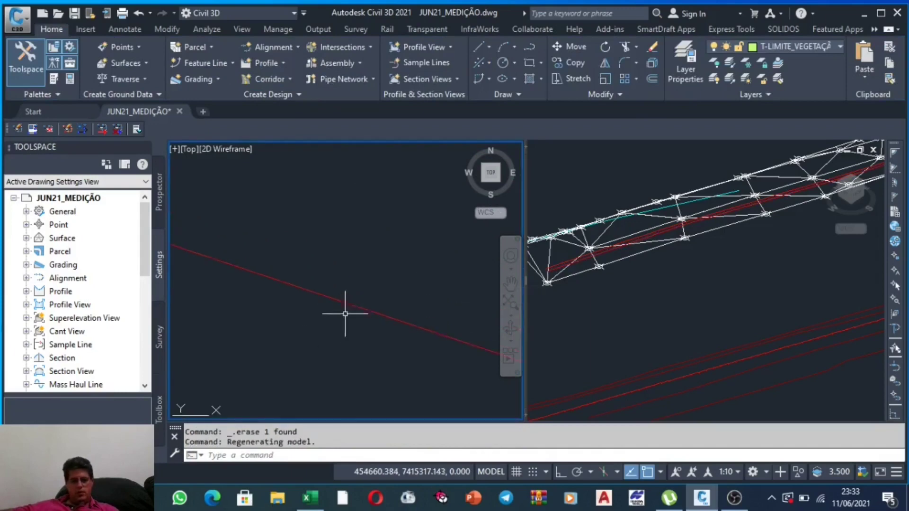
Undo twice to restore the deleted red feature line.
{"action": "middle_click_drag", "start_coordinate": [385, 290], "coordinate": [356, 354]}
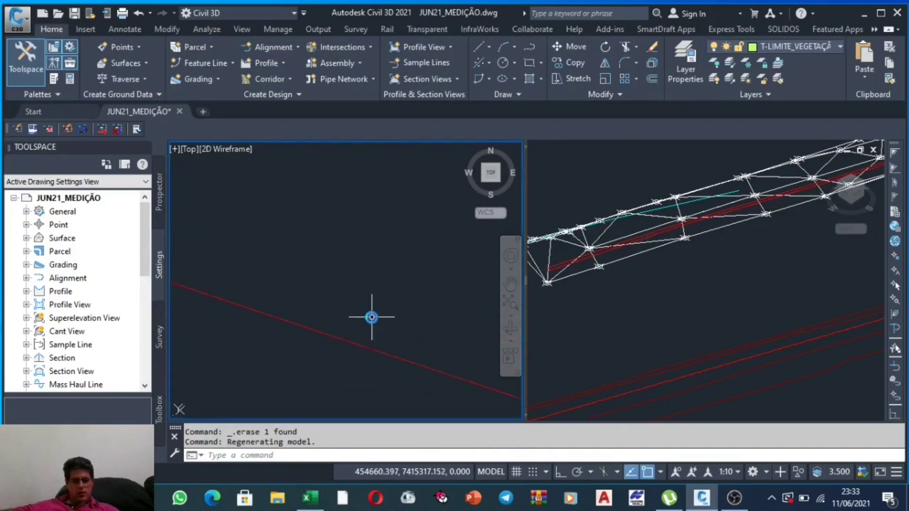
{"action": "key", "text": "ctrl+z"}
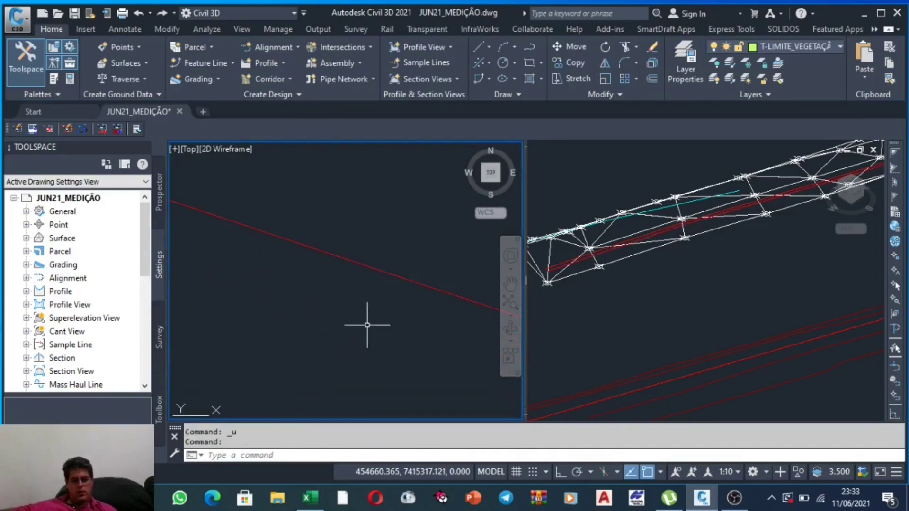
{"action": "key", "text": "ctrl+z"}
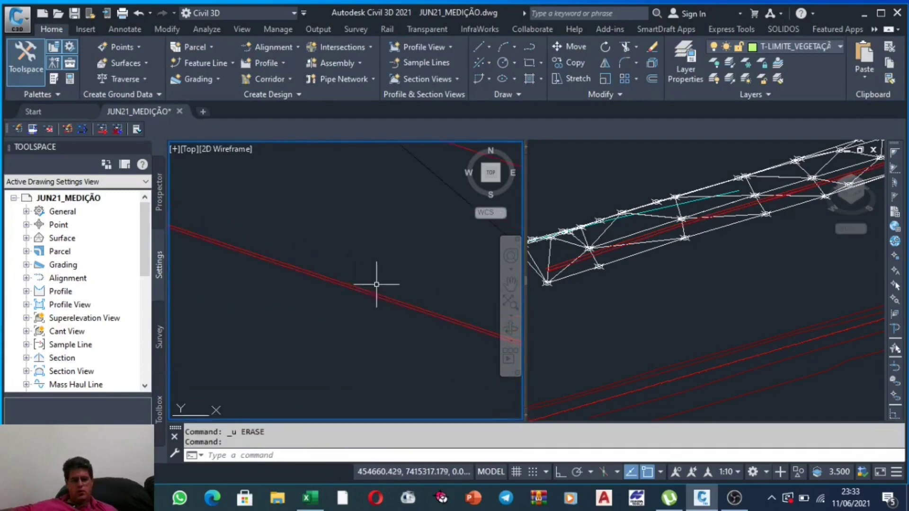
Create a stepped-offset feature line 0.100 below the red line with 0 elevation difference.
{"action": "left_click", "coordinate": [217, 63]}
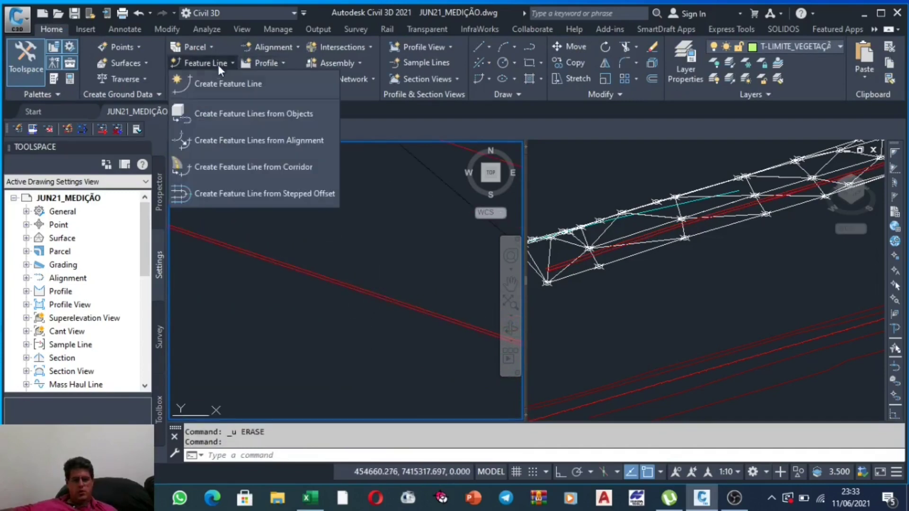
{"action": "left_click", "coordinate": [222, 194]}
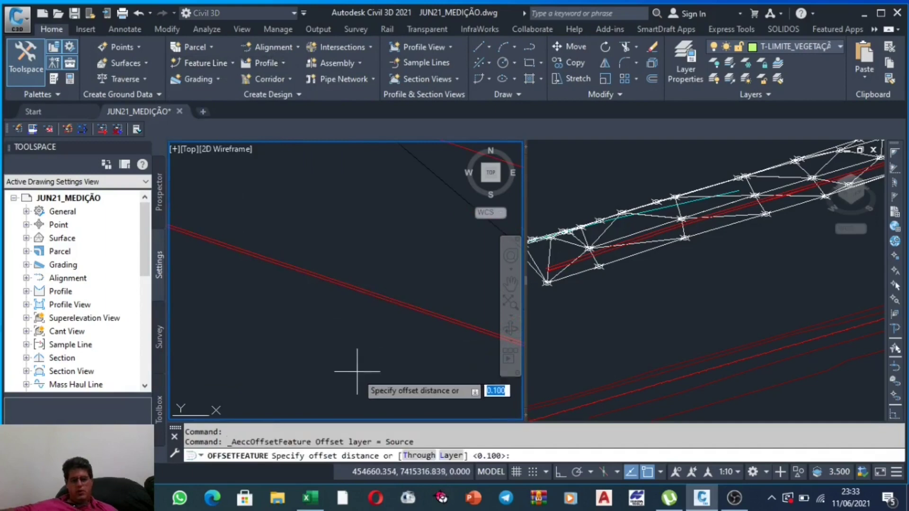
{"action": "key", "text": "Return"}
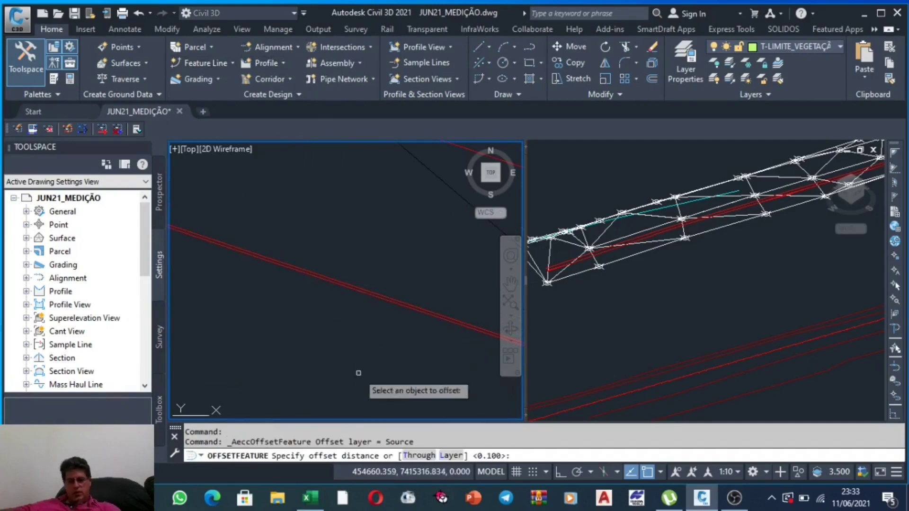
{"action": "left_click", "coordinate": [427, 308]}
{"action": "left_click", "coordinate": [416, 348]}
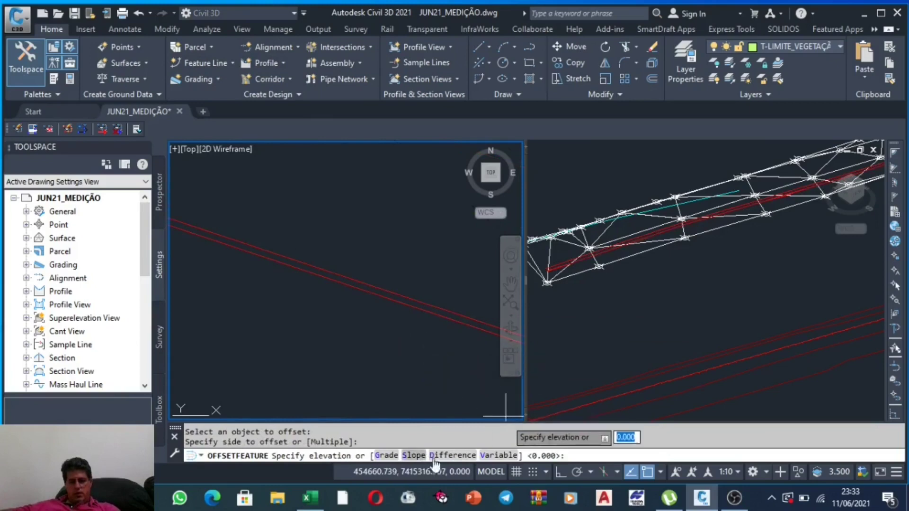
{"action": "left_click", "coordinate": [485, 456]}
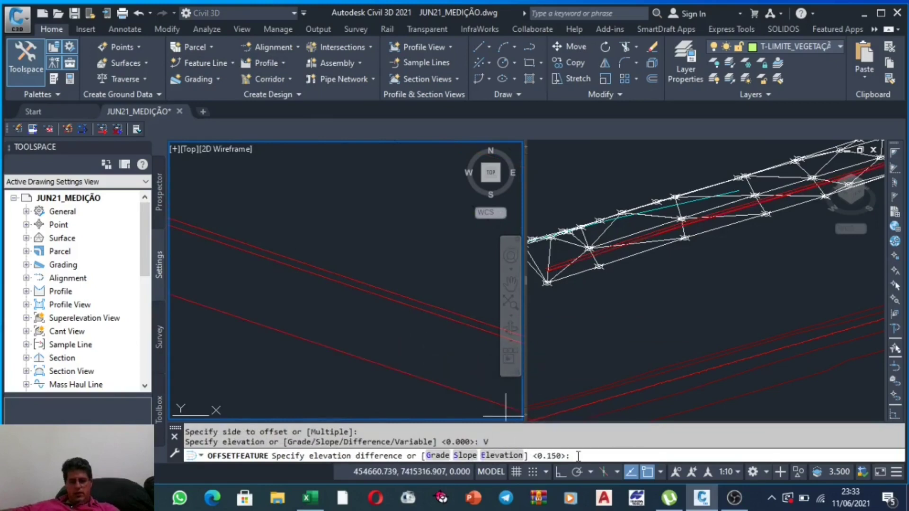
{"action": "type", "text": "0"}
{"action": "key", "text": "Return"}
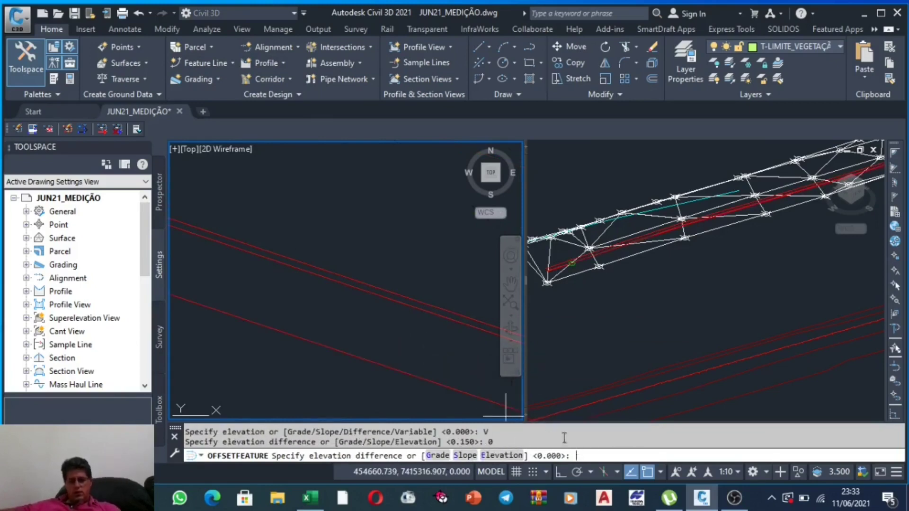
{"action": "key", "text": "Escape"}
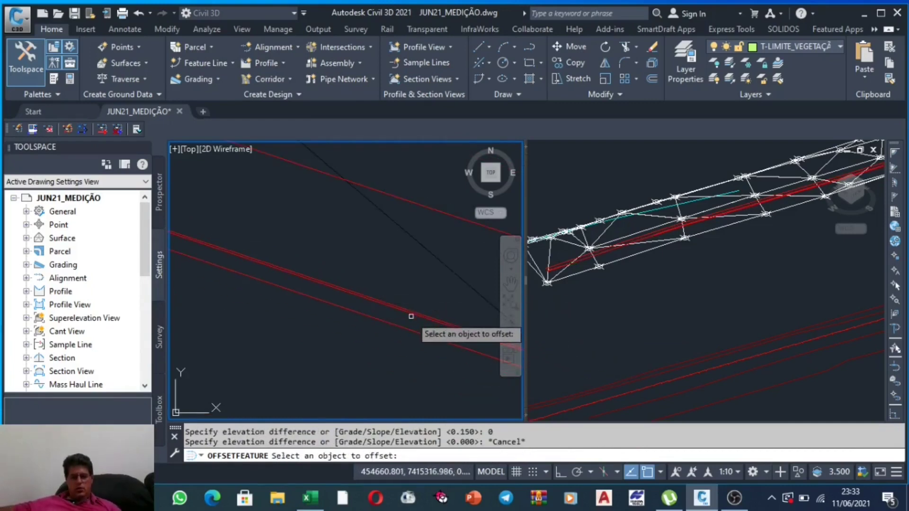
{"action": "key", "text": "Escape"}
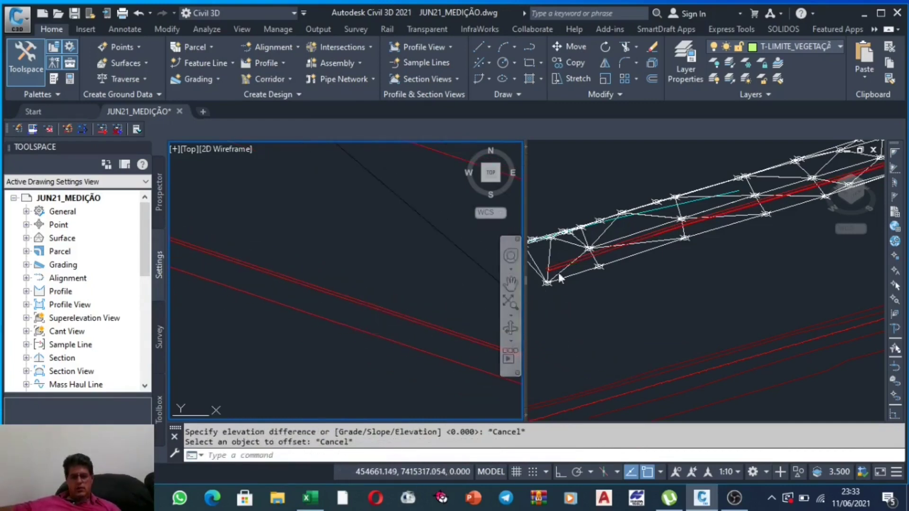
{"action": "left_click", "coordinate": [595, 292]}
{"action": "scroll", "coordinate": [595, 292], "scroll_direction": "up", "scroll_amount": 3}
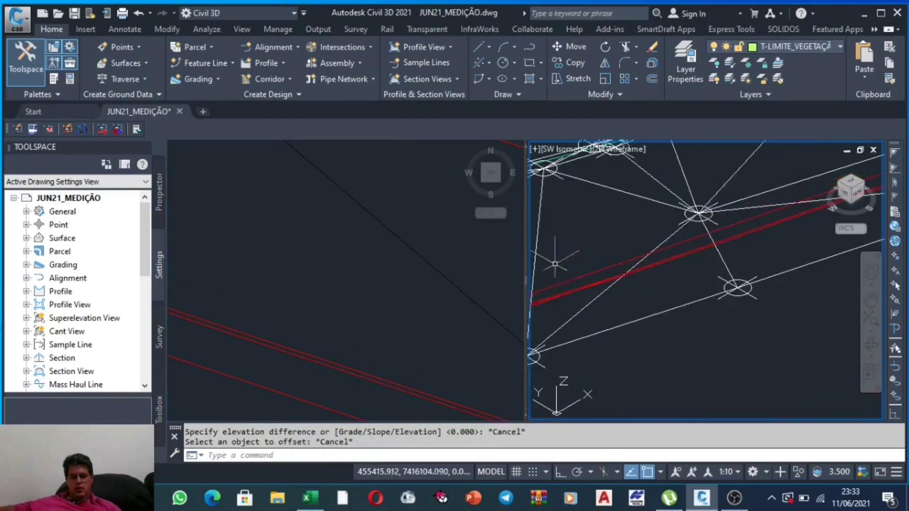
{"action": "scroll", "coordinate": [592, 303], "scroll_direction": "up", "scroll_amount": 3}
{"action": "scroll", "coordinate": [590, 322], "scroll_direction": "up", "scroll_amount": 3}
{"action": "scroll", "coordinate": [590, 335], "scroll_direction": "up", "scroll_amount": 2}
{"action": "scroll", "coordinate": [610, 299], "scroll_direction": "down", "scroll_amount": 1}
{"action": "scroll", "coordinate": [605, 297], "scroll_direction": "down", "scroll_amount": 1}
{"action": "scroll", "coordinate": [601, 296], "scroll_direction": "down", "scroll_amount": 4}
{"action": "left_click", "coordinate": [413, 285]}
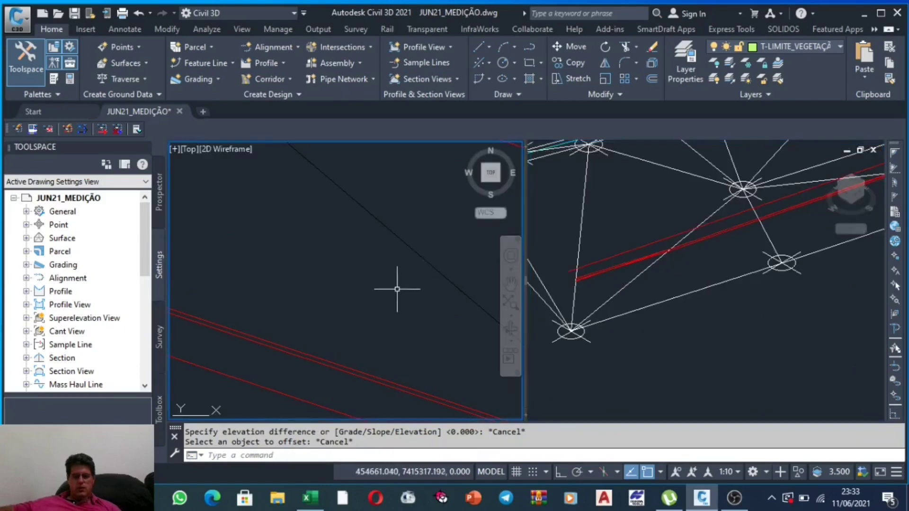
{"action": "scroll", "coordinate": [392, 298], "scroll_direction": "down", "scroll_amount": 1}
{"action": "scroll", "coordinate": [379, 308], "scroll_direction": "down", "scroll_amount": 1}
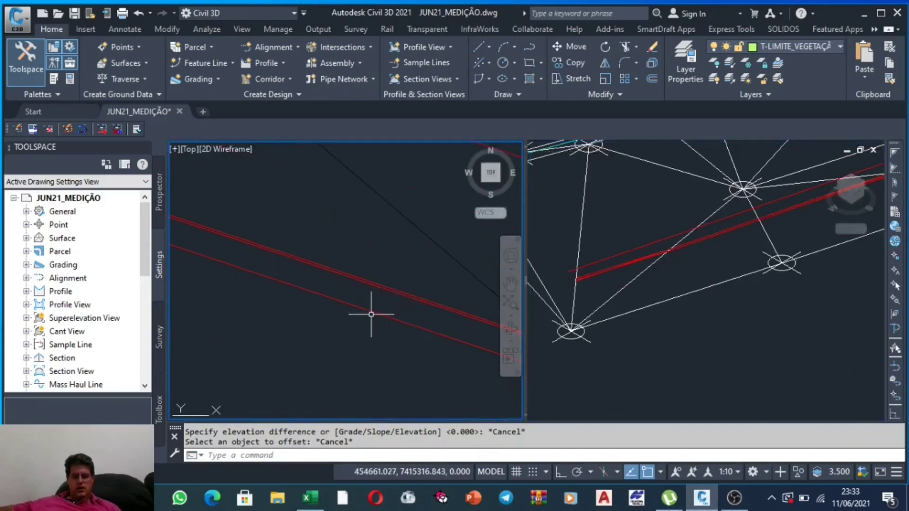
{"action": "key", "text": "Escape"}
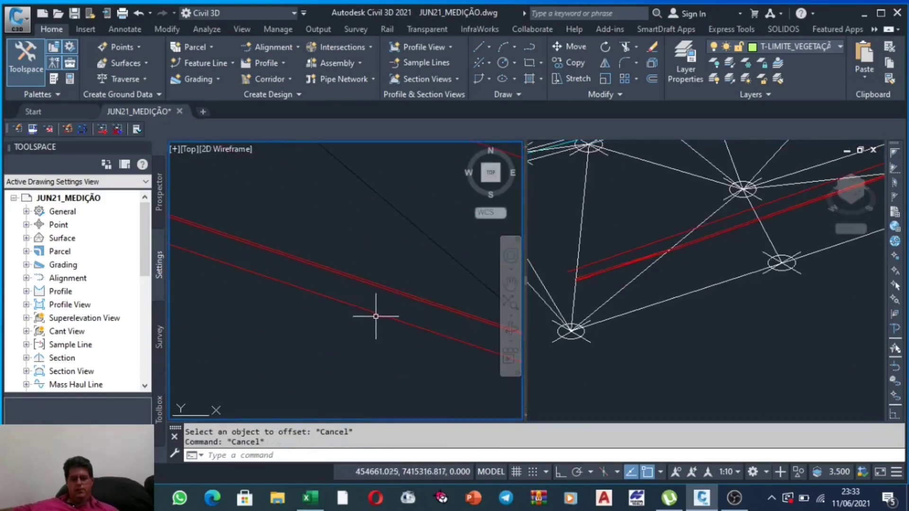
{"action": "scroll", "coordinate": [359, 256], "scroll_direction": "down", "scroll_amount": 2}
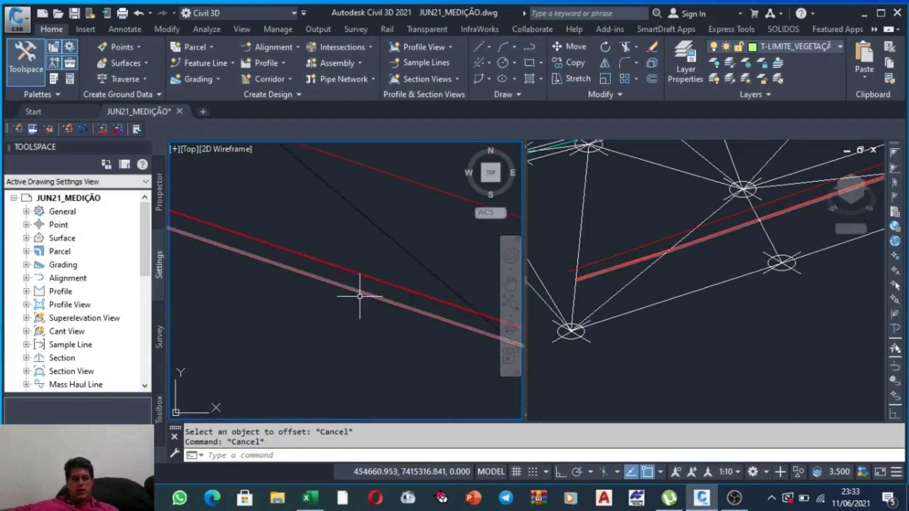
{"action": "scroll", "coordinate": [372, 310], "scroll_direction": "down", "scroll_amount": 1}
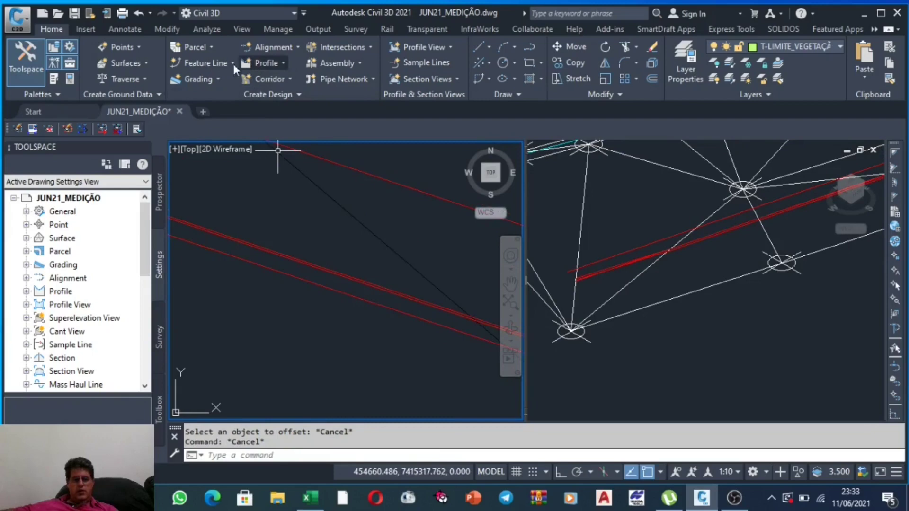
{"action": "left_click", "coordinate": [199, 66]}
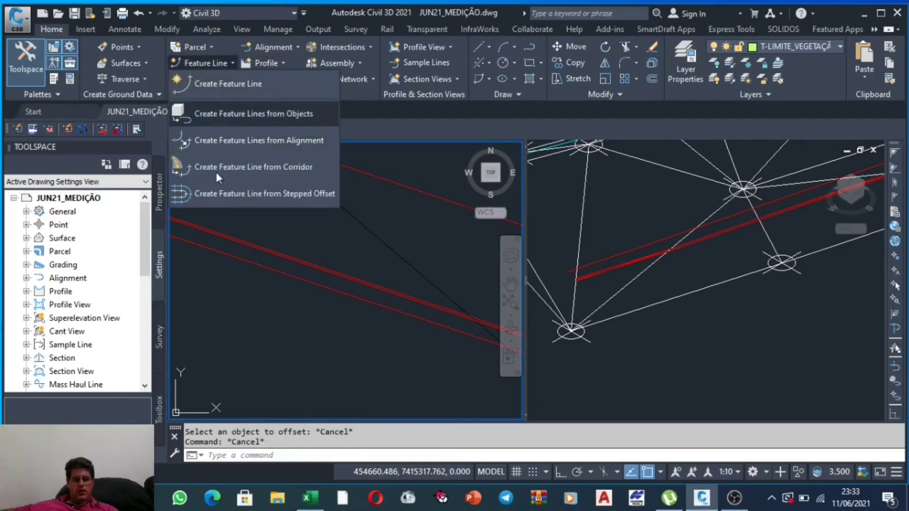
Offset the curb edge line by 0.01 with a -0.15 elevation difference.
{"action": "left_click", "coordinate": [215, 194]}
{"action": "type", "text": "0.01"}
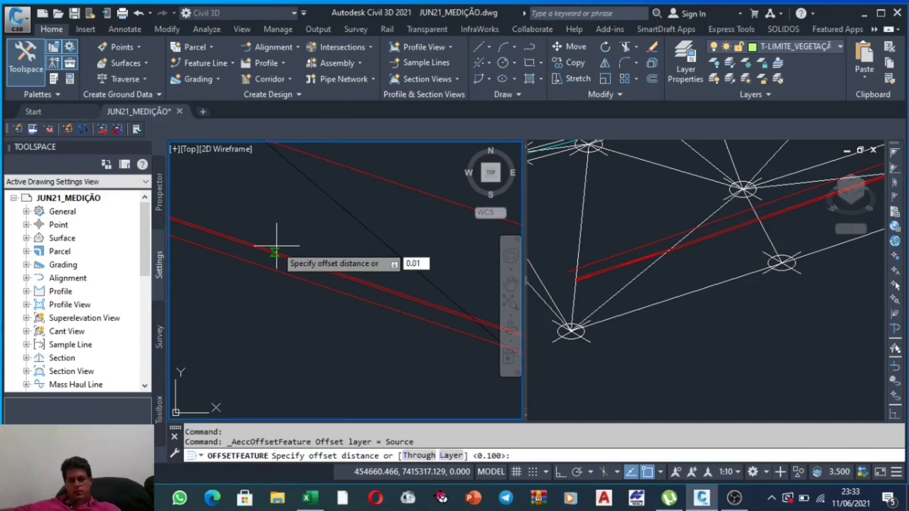
{"action": "key", "text": "Return"}
{"action": "left_click", "coordinate": [285, 272]}
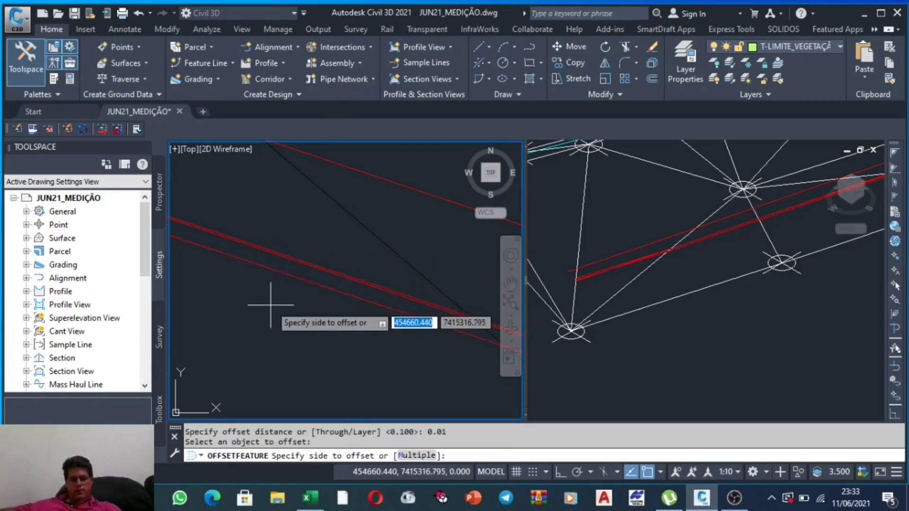
{"action": "left_click", "coordinate": [270, 305]}
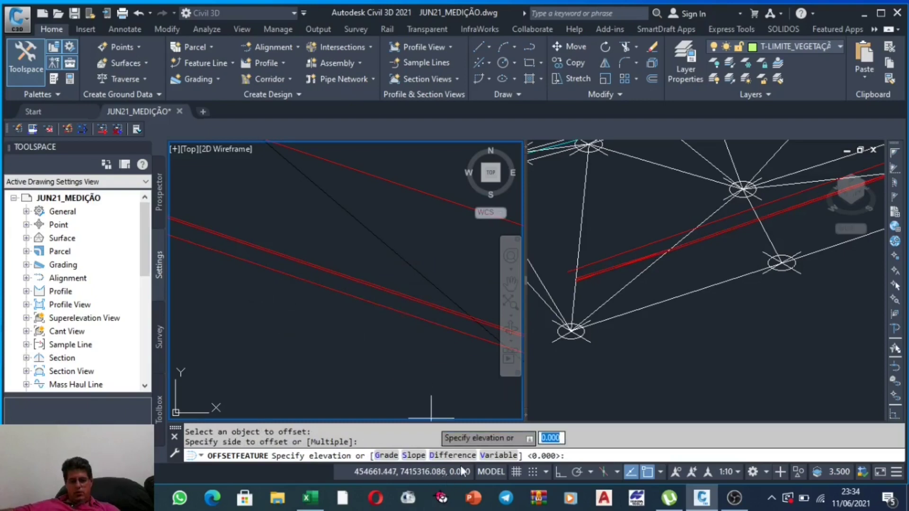
{"action": "left_click", "coordinate": [496, 455]}
{"action": "type", "text": "-0.15"}
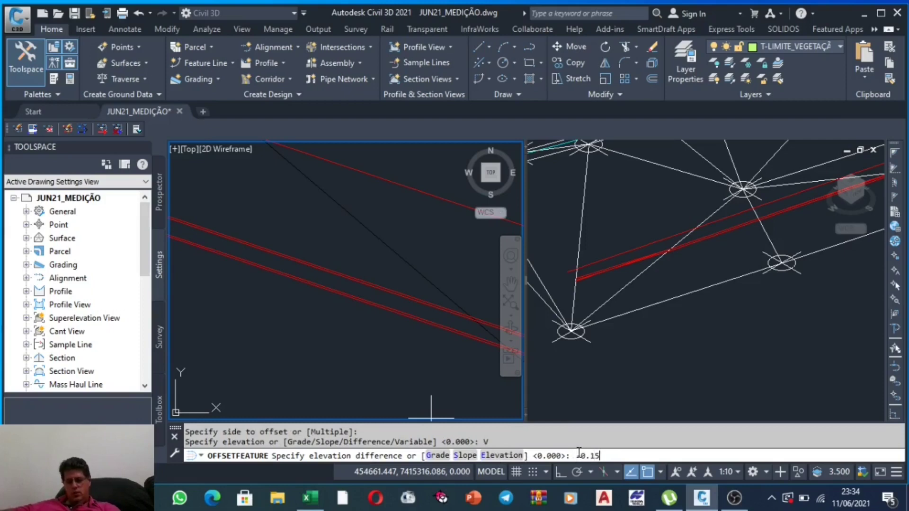
{"action": "key", "text": "Return"}
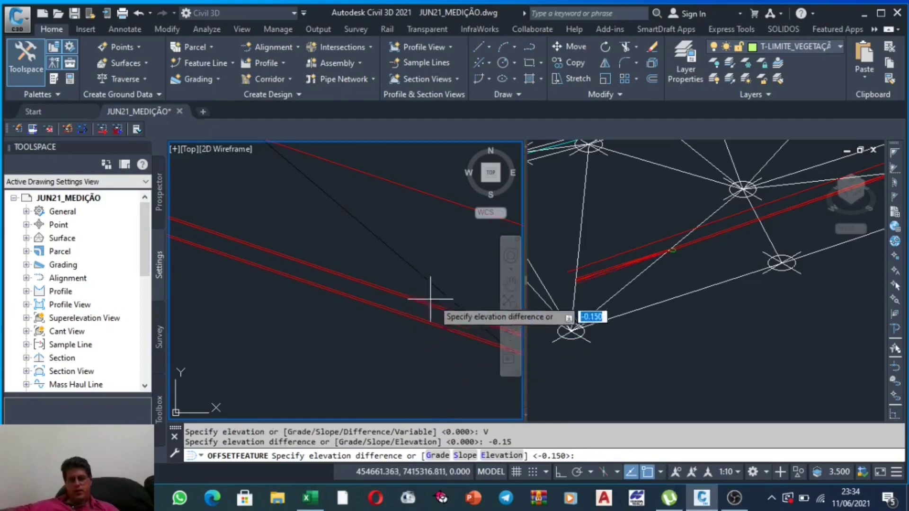
{"action": "key", "text": "Escape"}
Zoom the isometric viewport and begin a selection window around the curb lines.
{"action": "left_click", "coordinate": [597, 273]}
{"action": "scroll", "coordinate": [611, 289], "scroll_direction": "up", "scroll_amount": 3}
{"action": "scroll", "coordinate": [649, 289], "scroll_direction": "up", "scroll_amount": 3}
{"action": "key", "text": "Escape"}
{"action": "scroll", "coordinate": [653, 292], "scroll_direction": "down", "scroll_amount": 1}
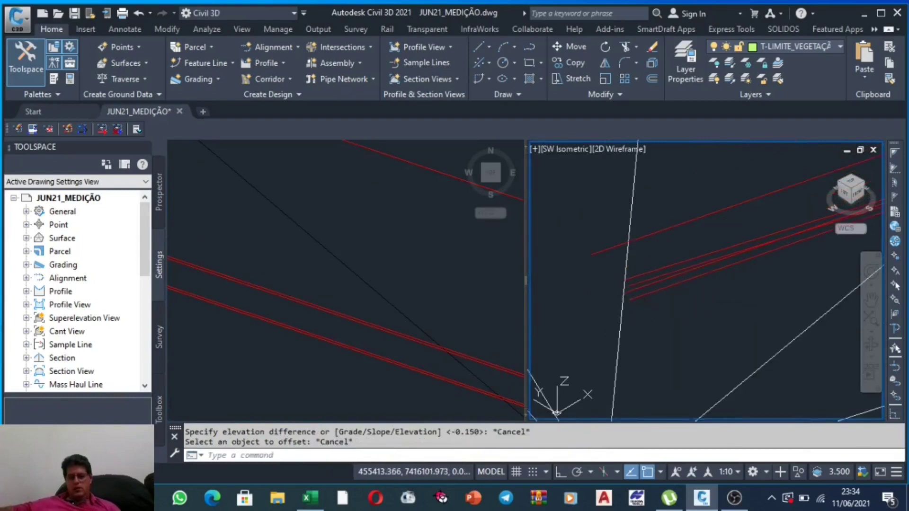
{"action": "left_click", "coordinate": [684, 305]}
Add the crossing-selected curb feature lines as breaklines to a new TIN surface, MEIO FIO 01.
{"action": "left_click", "coordinate": [660, 205]}
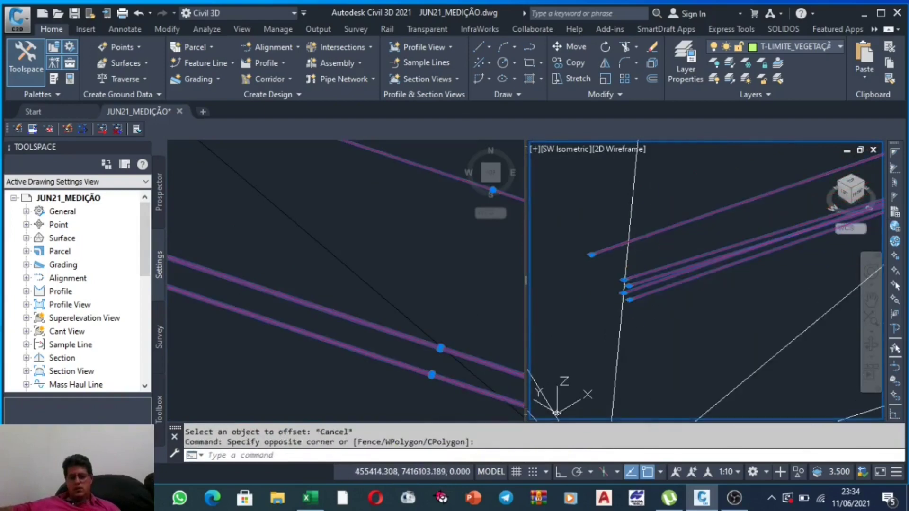
{"action": "right_click", "coordinate": [598, 273]}
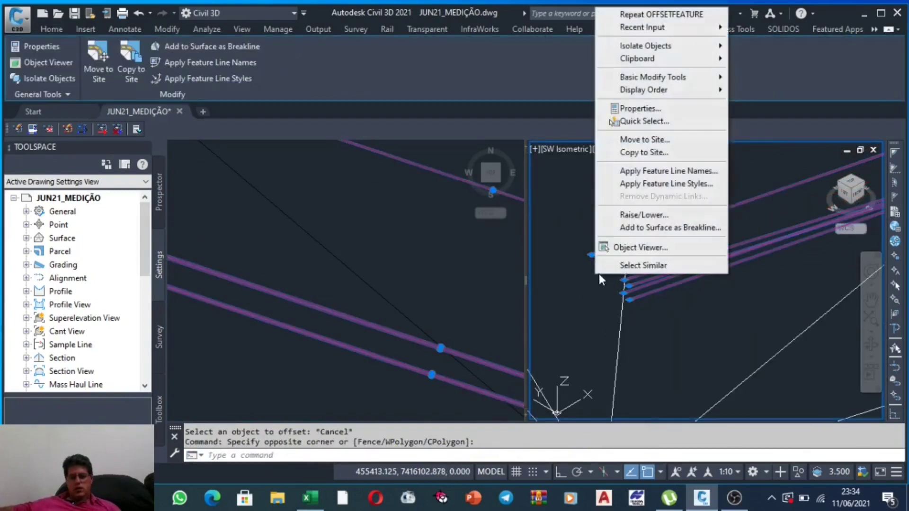
{"action": "left_click", "coordinate": [660, 228]}
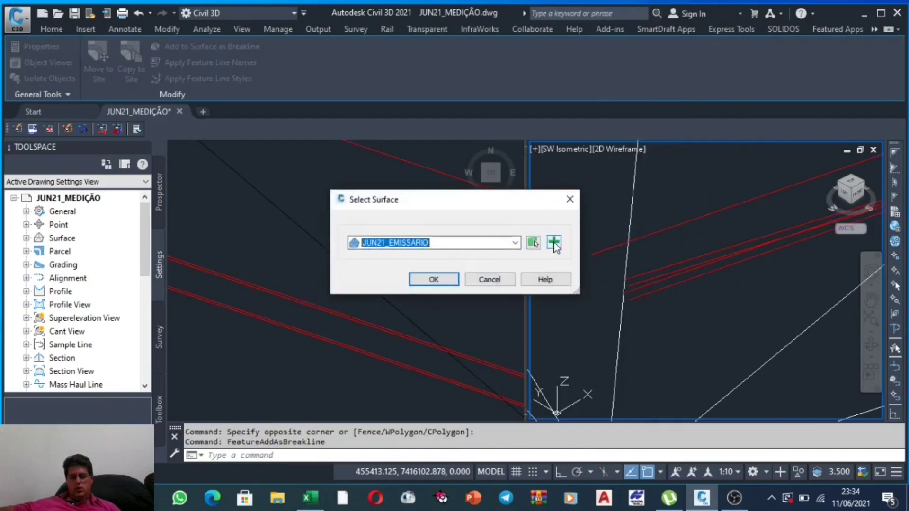
{"action": "left_click", "coordinate": [553, 243]}
{"action": "left_click", "coordinate": [503, 238]}
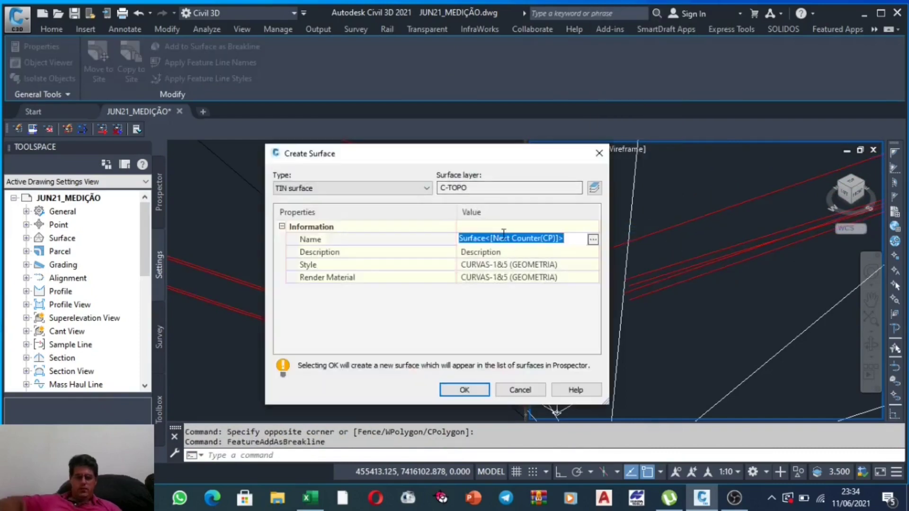
{"action": "type", "text": "MEIO FIO 01"}
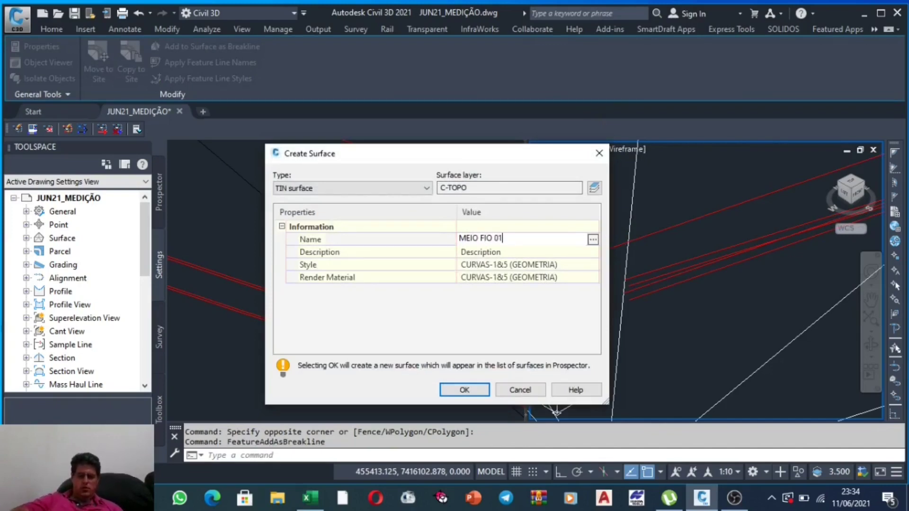
{"action": "left_click", "coordinate": [445, 392]}
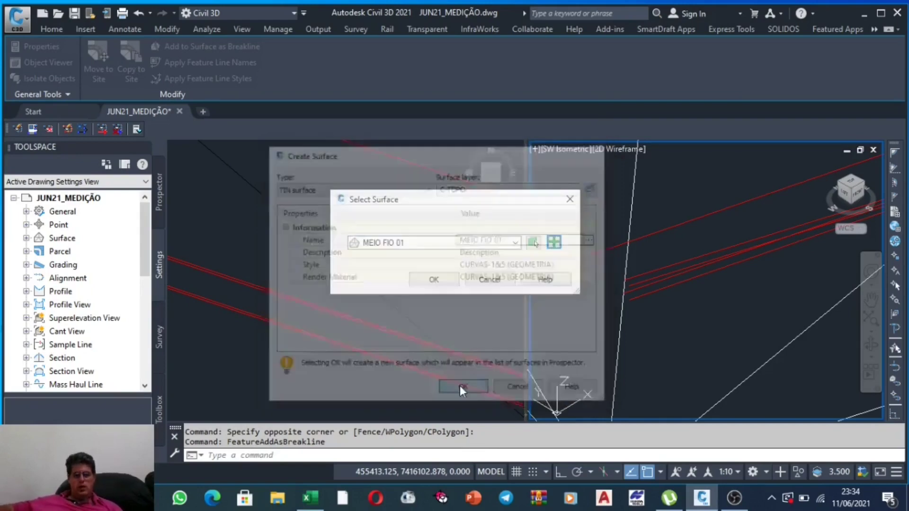
{"action": "left_click", "coordinate": [434, 279]}
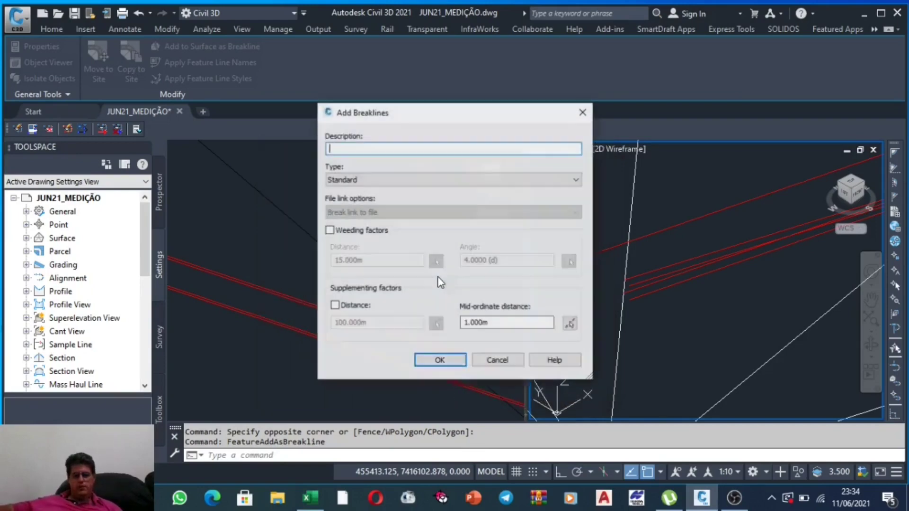
{"action": "left_click", "coordinate": [443, 360]}
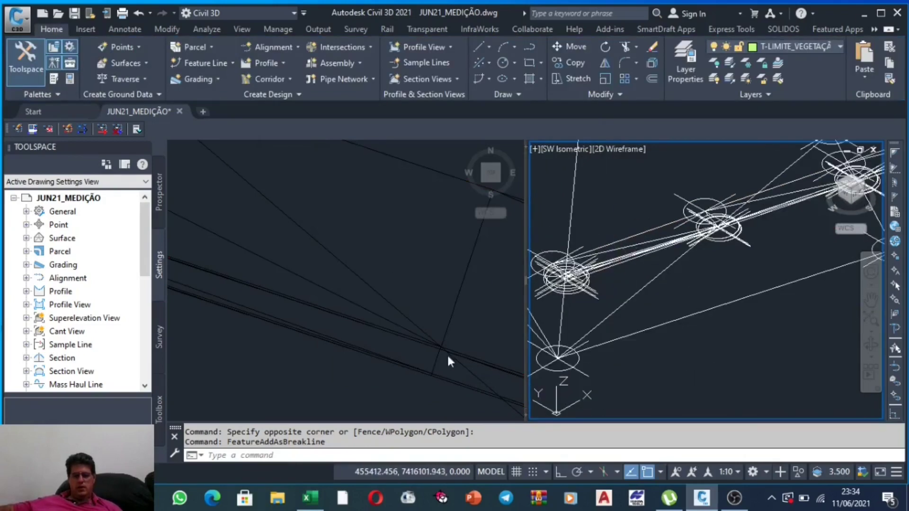
Open the MEIO FIO 01 curb surface in the Object Viewer in Realistic style and orbit it.
{"action": "left_click", "coordinate": [373, 264]}
{"action": "scroll", "coordinate": [332, 265], "scroll_direction": "up", "scroll_amount": 1}
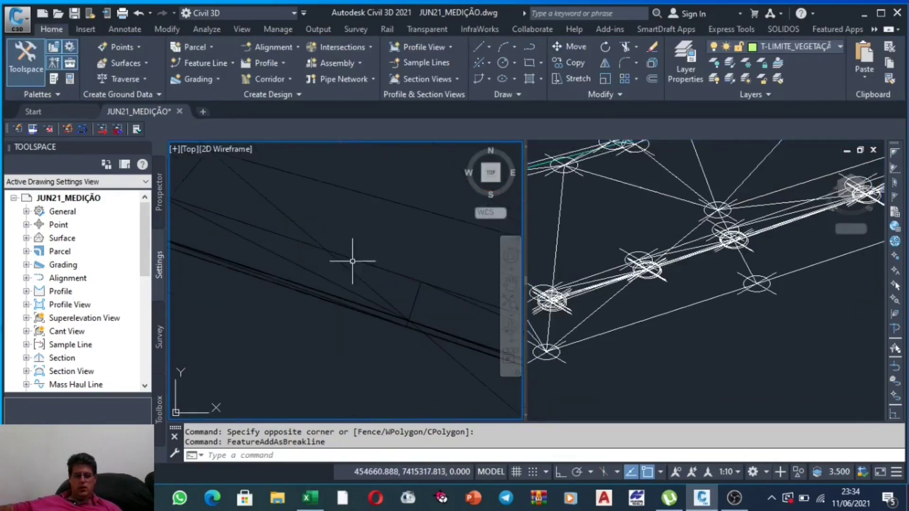
{"action": "left_click", "coordinate": [365, 284]}
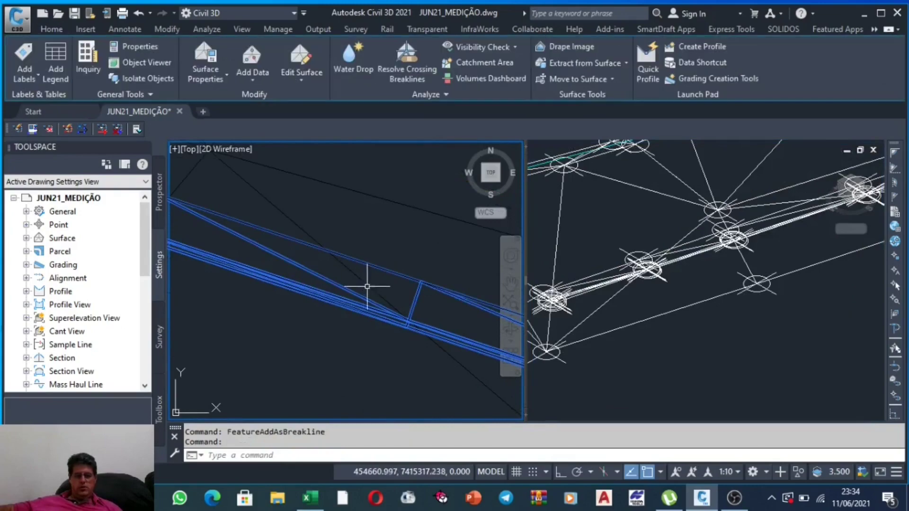
{"action": "right_click", "coordinate": [315, 274]}
{"action": "left_click", "coordinate": [367, 254]}
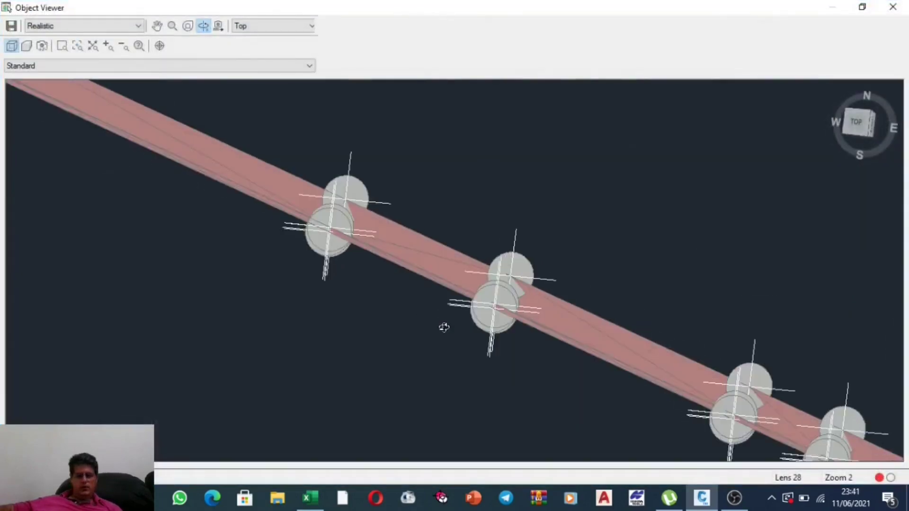
{"action": "mouse_move", "coordinate": [443, 327]}
{"action": "left_mouse_down"}
{"action": "mouse_move", "coordinate": [401, 298]}
{"action": "mouse_move", "coordinate": [392, 227]}
{"action": "mouse_move", "coordinate": [479, 318]}
{"action": "mouse_move", "coordinate": [429, 319]}
{"action": "mouse_move", "coordinate": [414, 269]}
{"action": "mouse_move", "coordinate": [393, 279]}
{"action": "left_mouse_up"}
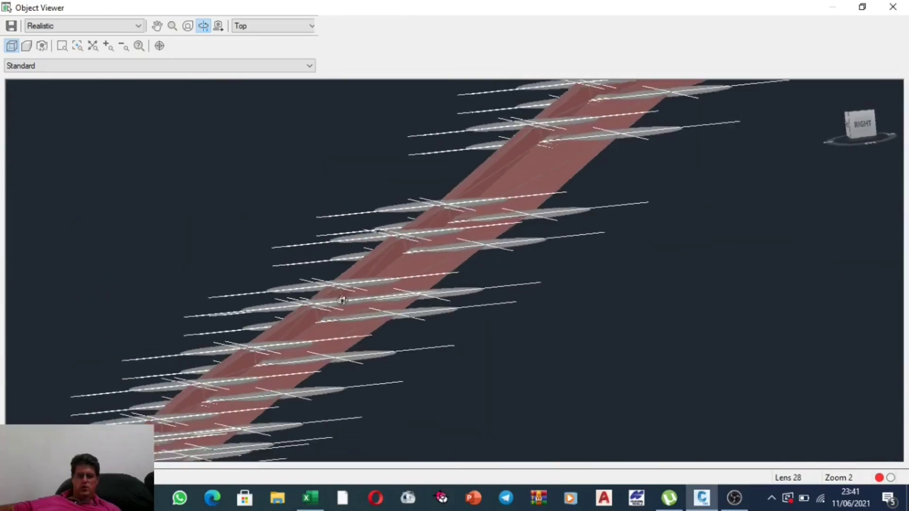
Close the Object Viewer and zoom in the Top viewport.
{"action": "key", "text": "Escape"}
{"action": "scroll", "coordinate": [359, 334], "scroll_direction": "down", "scroll_amount": 3}
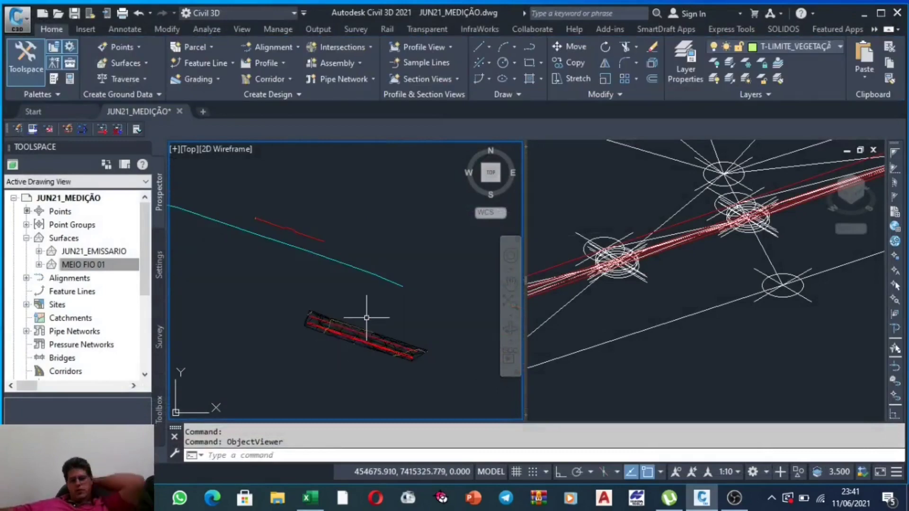
{"action": "scroll", "coordinate": [371, 314], "scroll_direction": "up", "scroll_amount": 3}
{"action": "scroll", "coordinate": [348, 334], "scroll_direction": "up", "scroll_amount": 2}
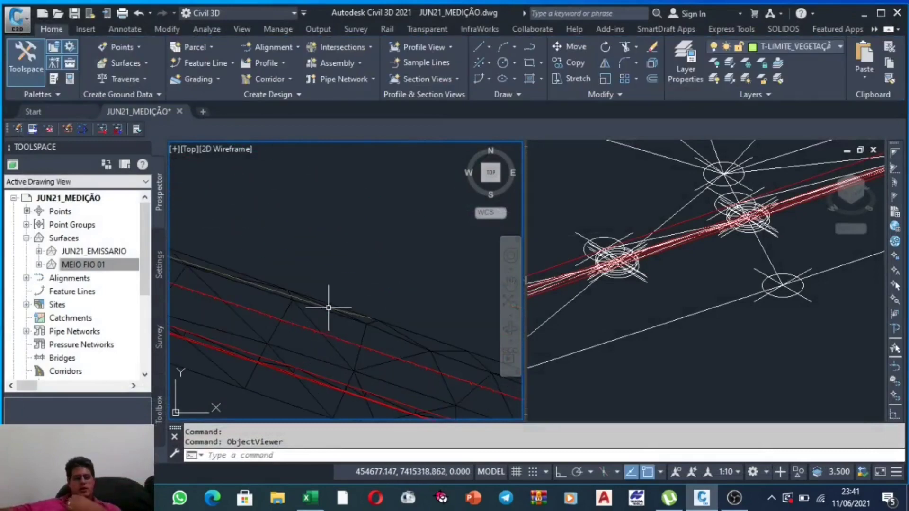
{"action": "scroll", "coordinate": [308, 175], "scroll_direction": "down", "scroll_amount": 2}
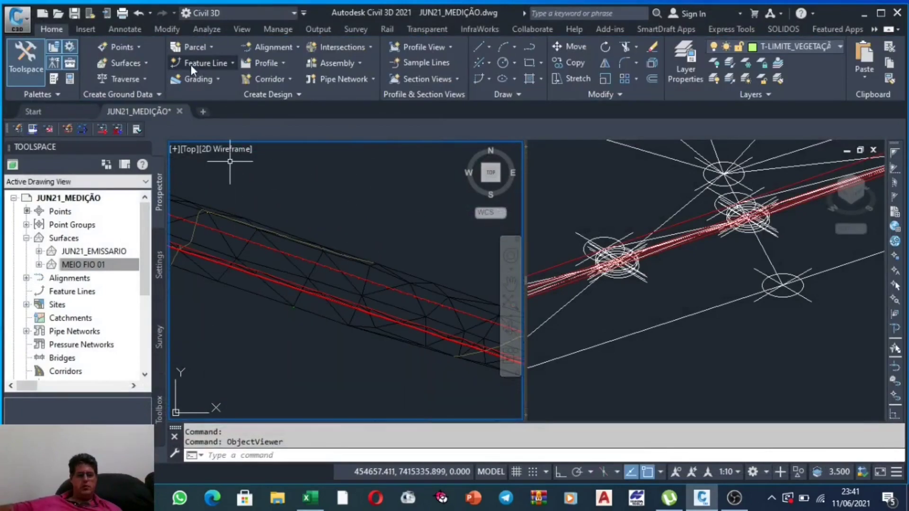
Bring up the Grading Creation Tools from the Home tab's Grading menu.
{"action": "left_click", "coordinate": [215, 64]}
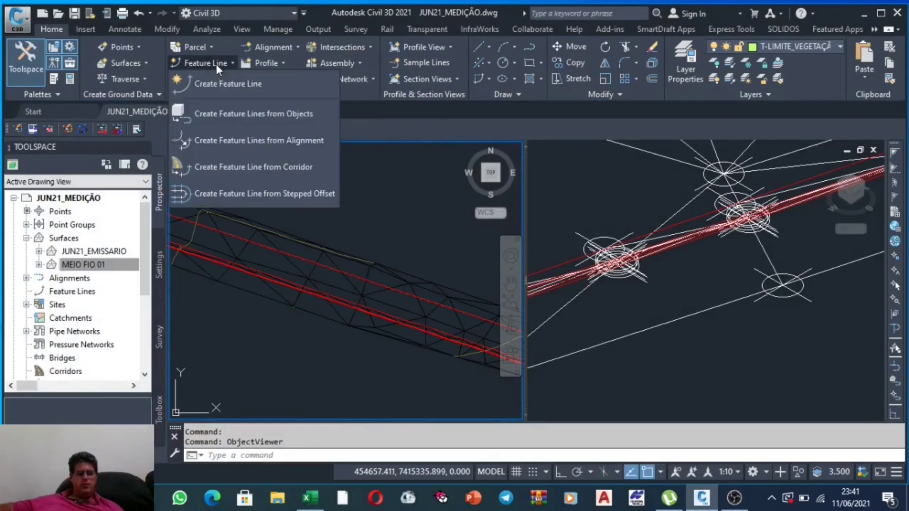
{"action": "left_click", "coordinate": [192, 77]}
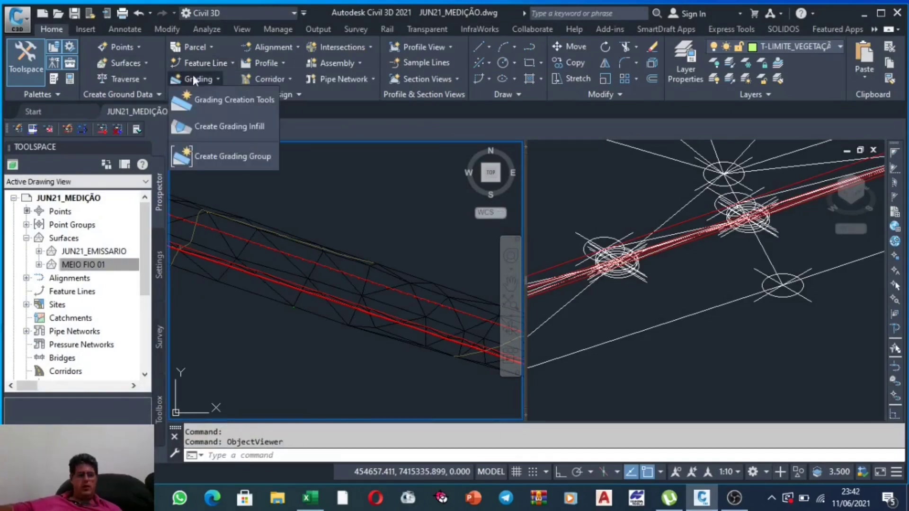
{"action": "left_click", "coordinate": [200, 100]}
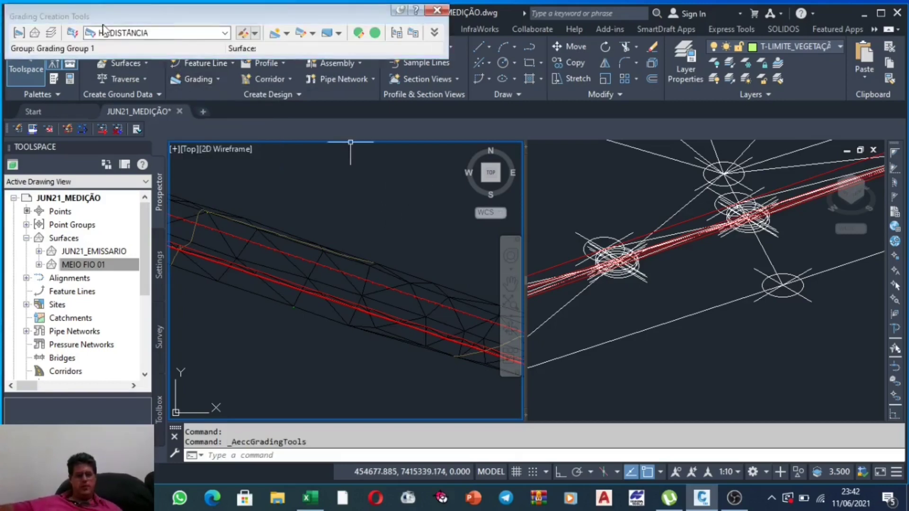
Select the H_DISTÂNCIA criteria and set its distance to 0.650 m.
{"action": "left_click", "coordinate": [113, 34]}
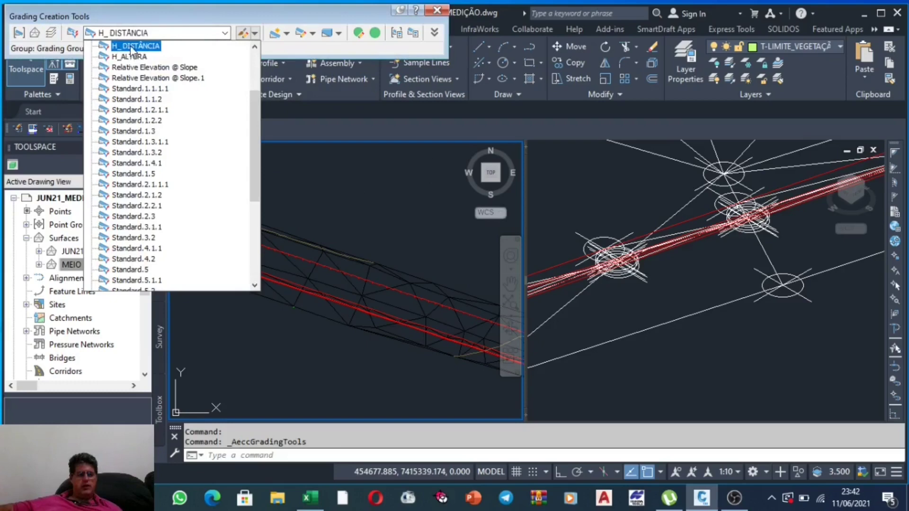
{"action": "left_click", "coordinate": [131, 48]}
{"action": "left_click", "coordinate": [246, 33]}
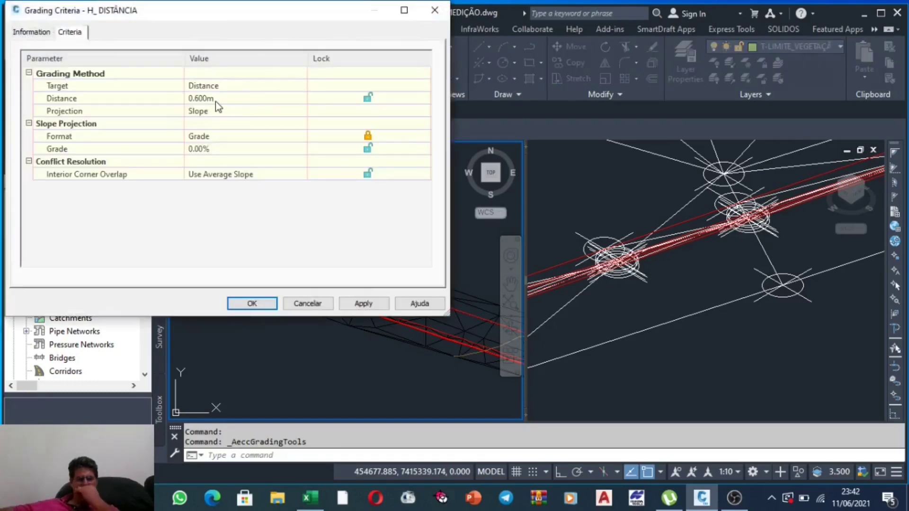
{"action": "left_click", "coordinate": [215, 100]}
{"action": "left_click_drag", "start_coordinate": [206, 101], "coordinate": [190, 98]}
{"action": "type", "text": "5"}
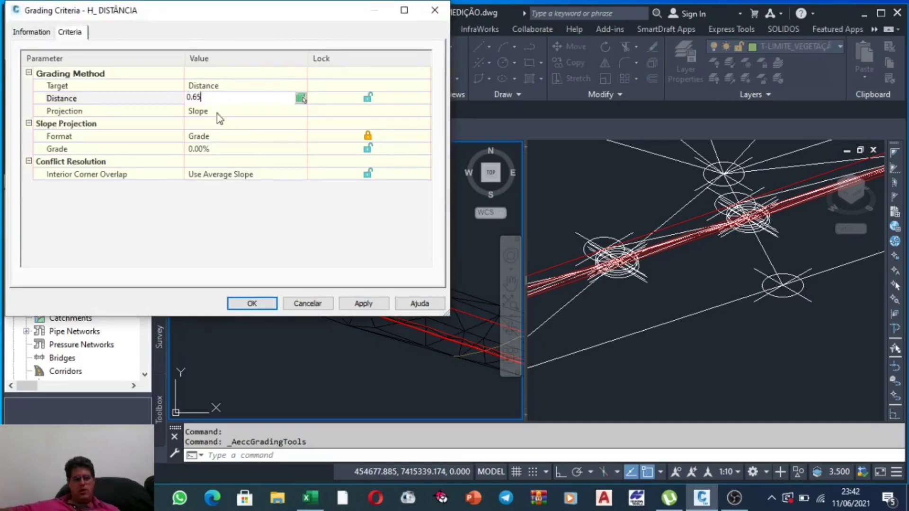
{"action": "left_click", "coordinate": [205, 148]}
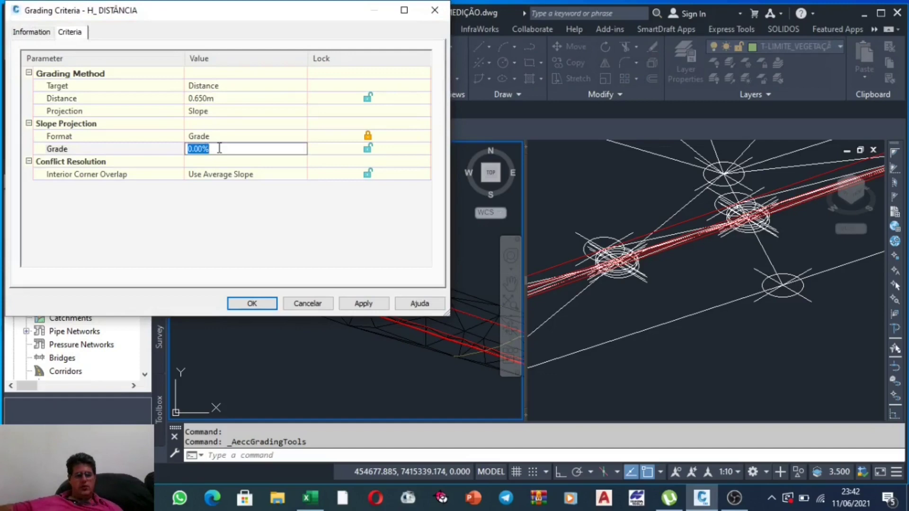
Set the H_DISTÂNCIA grade to 2.00% and apply the criteria changes.
{"action": "left_click", "coordinate": [214, 138]}
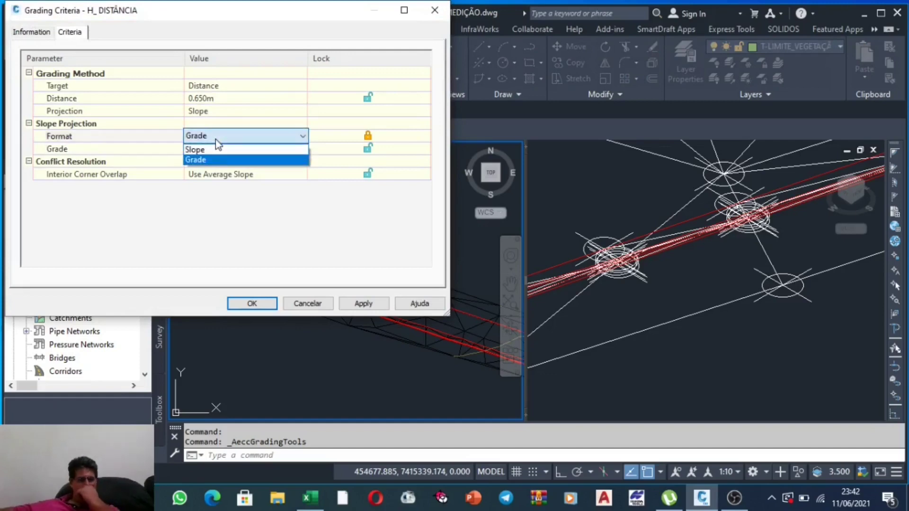
{"action": "left_click", "coordinate": [216, 149]}
{"action": "left_click", "coordinate": [223, 149]}
{"action": "type", "text": "2"}
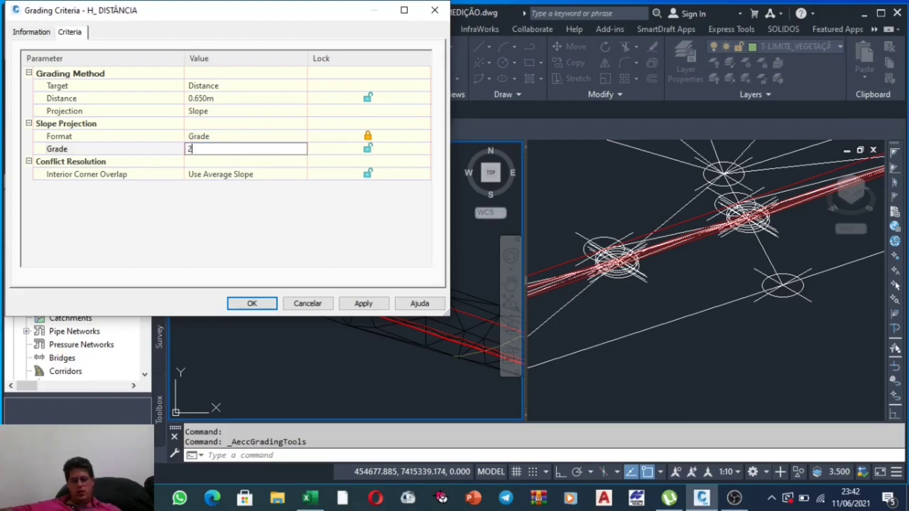
{"action": "left_click", "coordinate": [228, 162]}
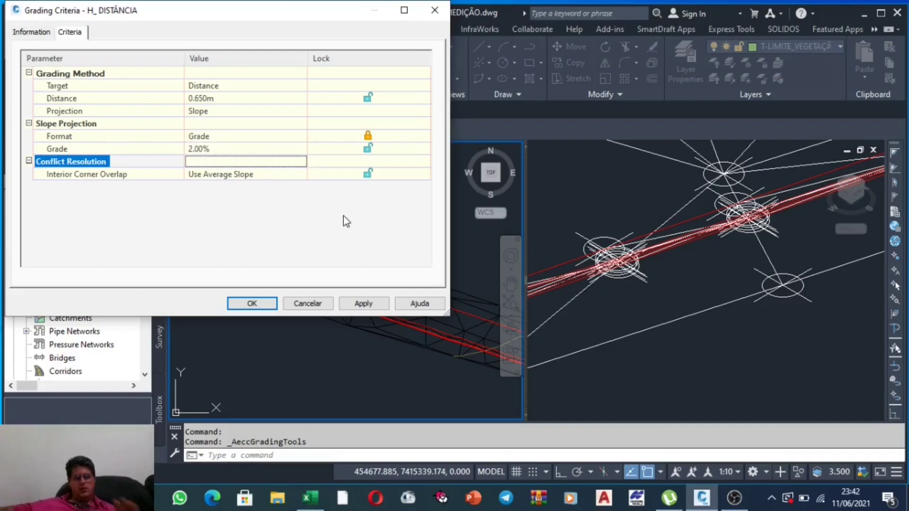
{"action": "left_click", "coordinate": [360, 305]}
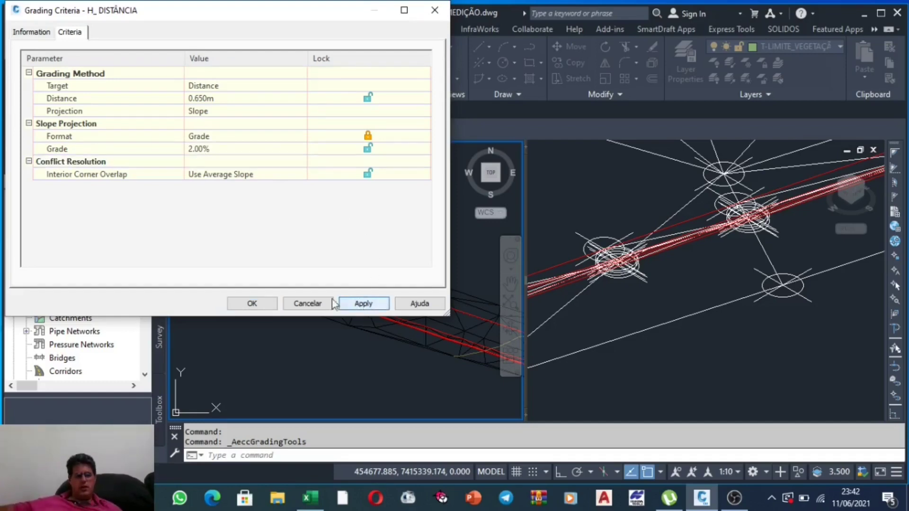
{"action": "left_click", "coordinate": [253, 305]}
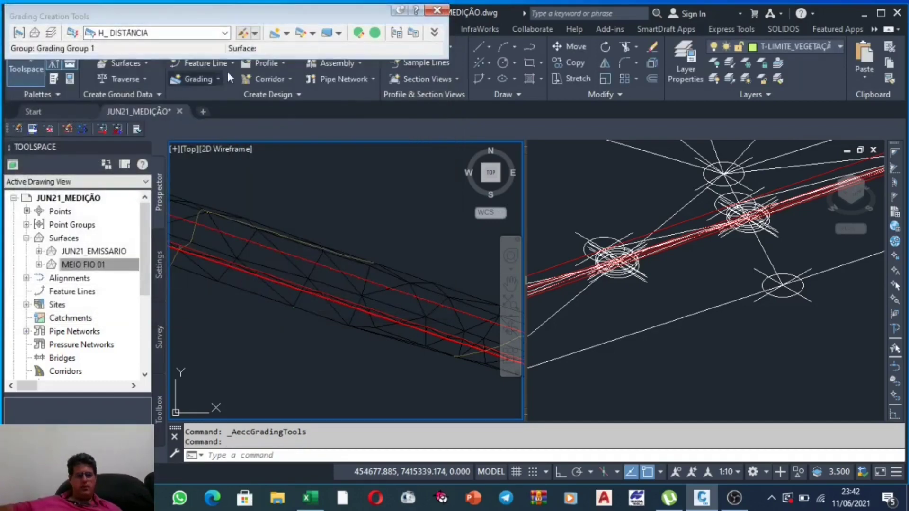
{"action": "left_click", "coordinate": [184, 33]}
Make H_ALTURA current and change its relative elevation from -0.400 m to 0.150 m.
{"action": "left_click", "coordinate": [138, 79]}
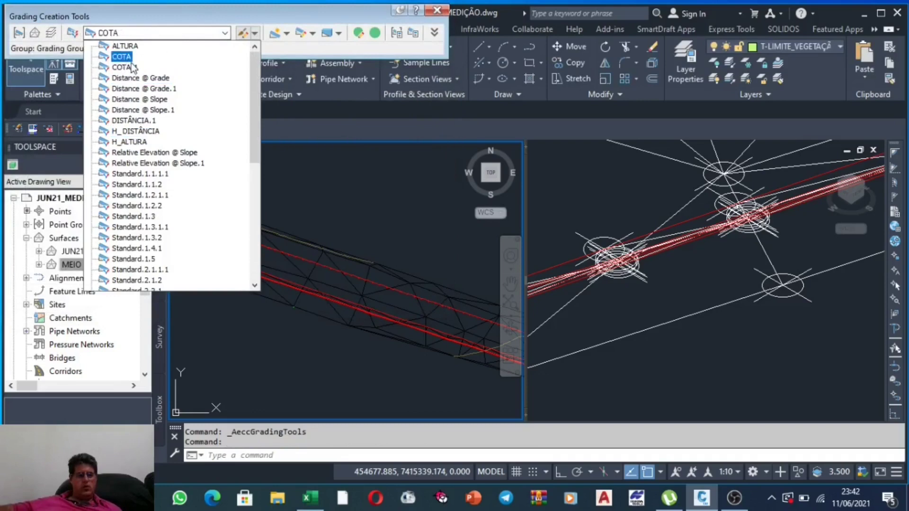
{"action": "left_click", "coordinate": [142, 142]}
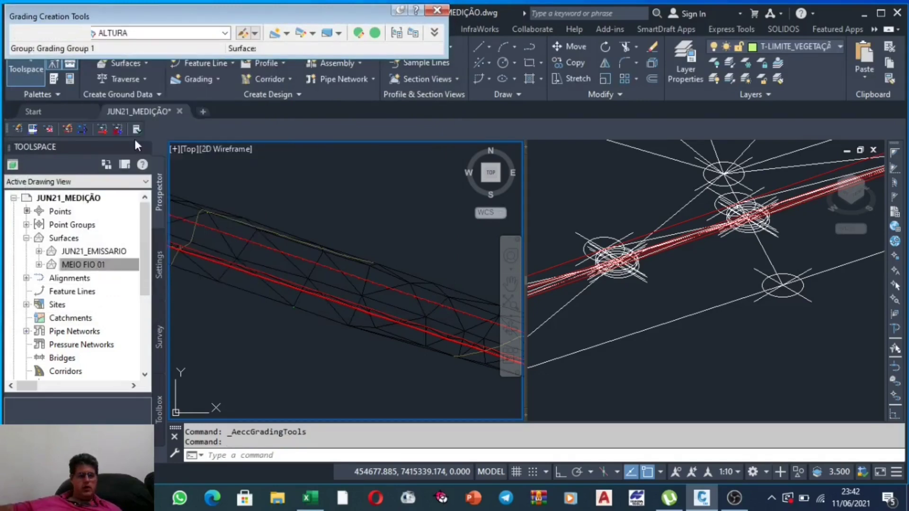
{"action": "left_click", "coordinate": [274, 35]}
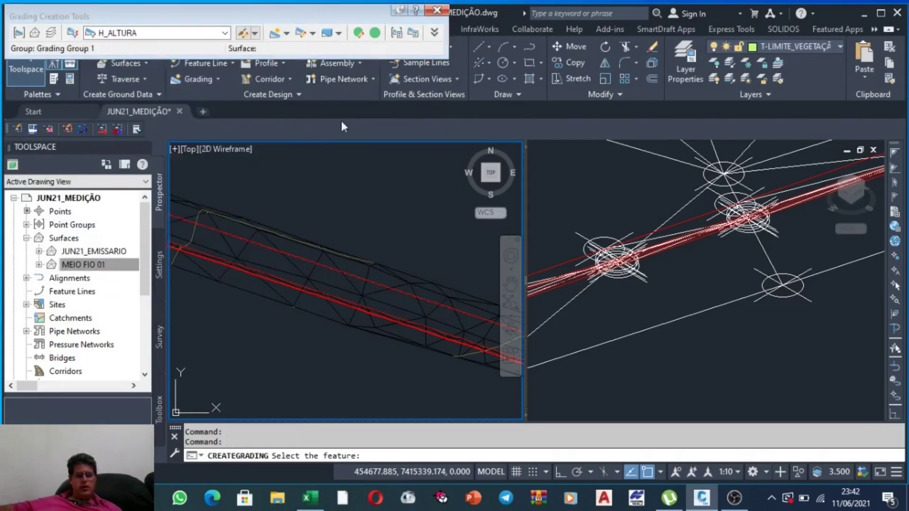
{"action": "left_click", "coordinate": [243, 32]}
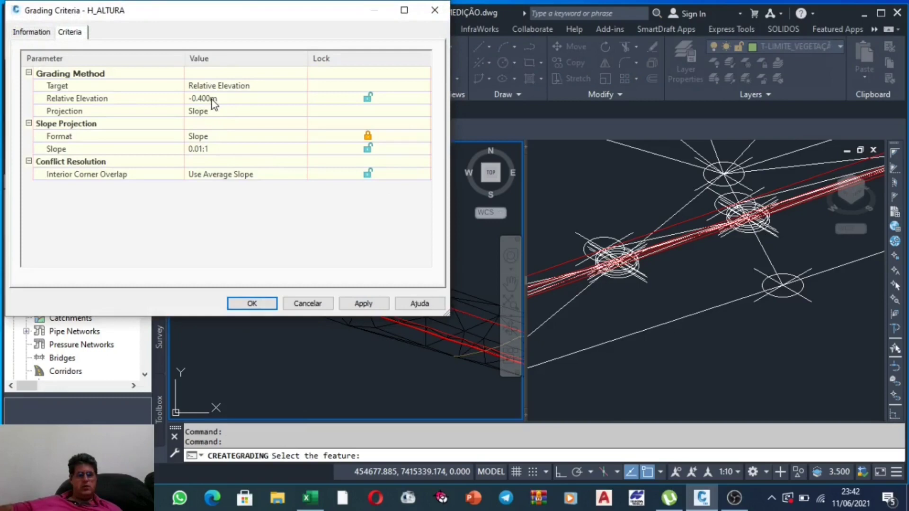
{"action": "left_click", "coordinate": [212, 100]}
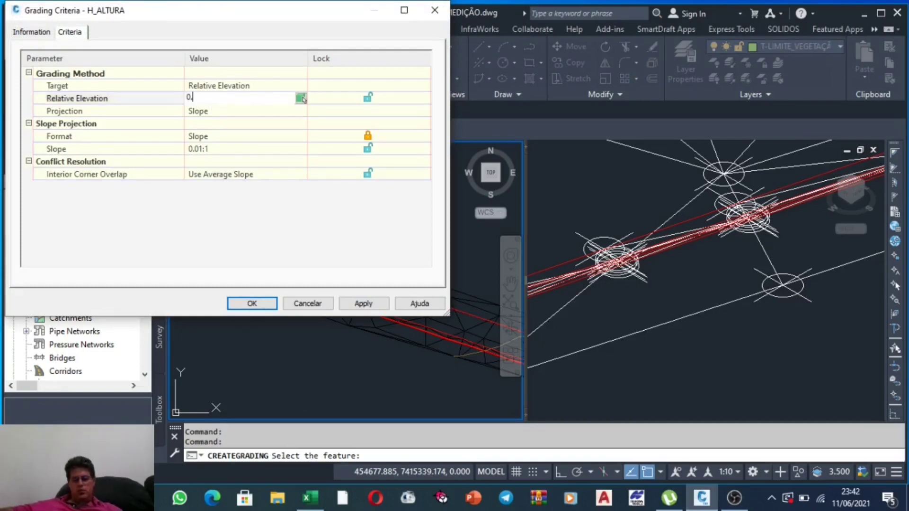
{"action": "type", "text": "0.15"}
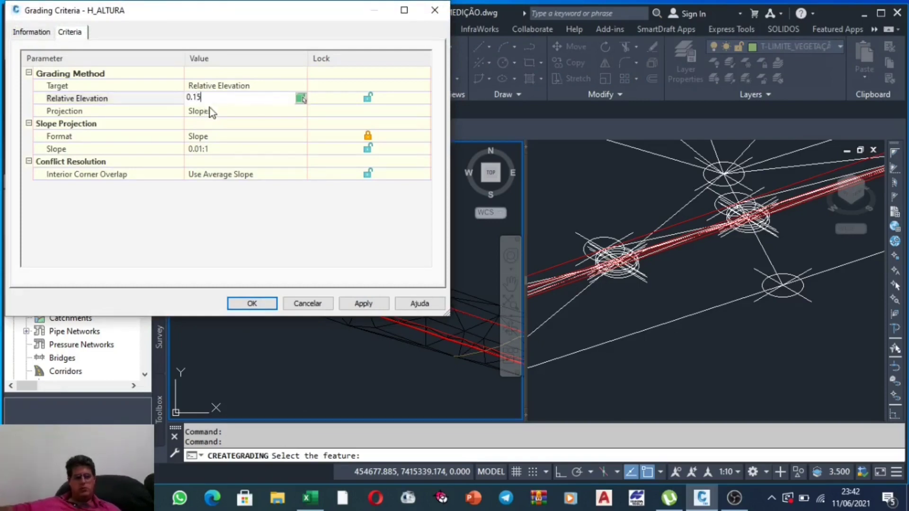
{"action": "left_click", "coordinate": [237, 113]}
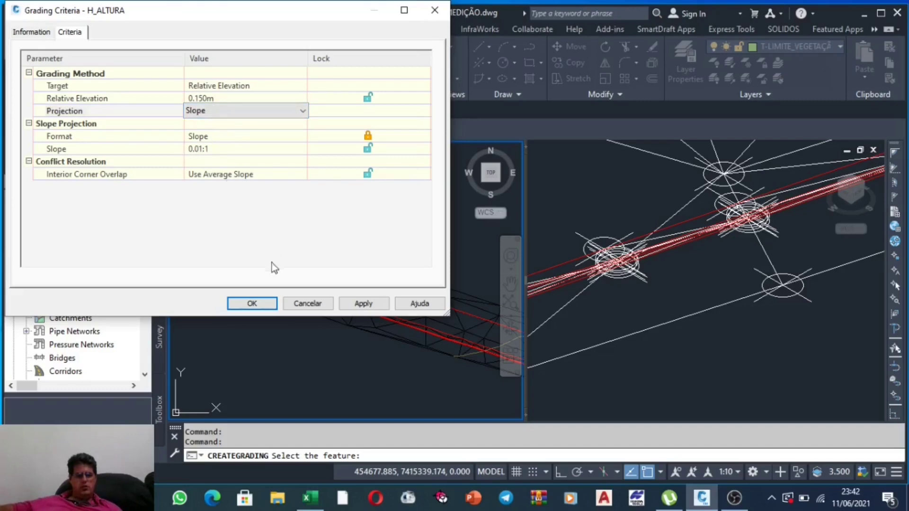
{"action": "left_click", "coordinate": [243, 307]}
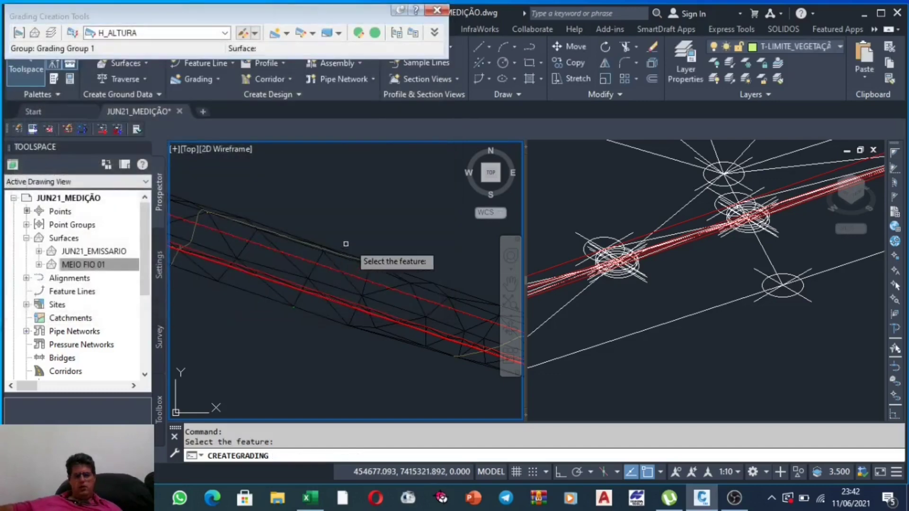
Pick the curb edge line, then cancel the feature line conversion.
{"action": "scroll", "coordinate": [389, 259], "scroll_direction": "up", "scroll_amount": 2}
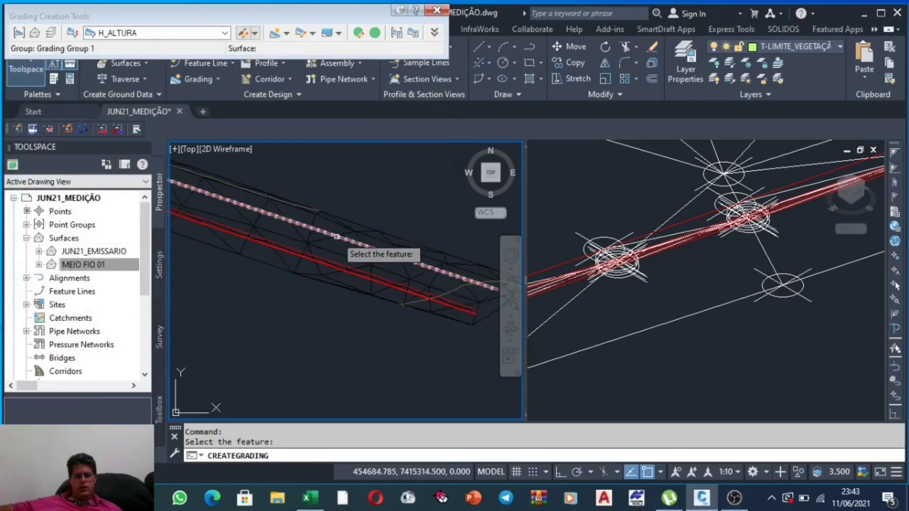
{"action": "left_click", "coordinate": [385, 238]}
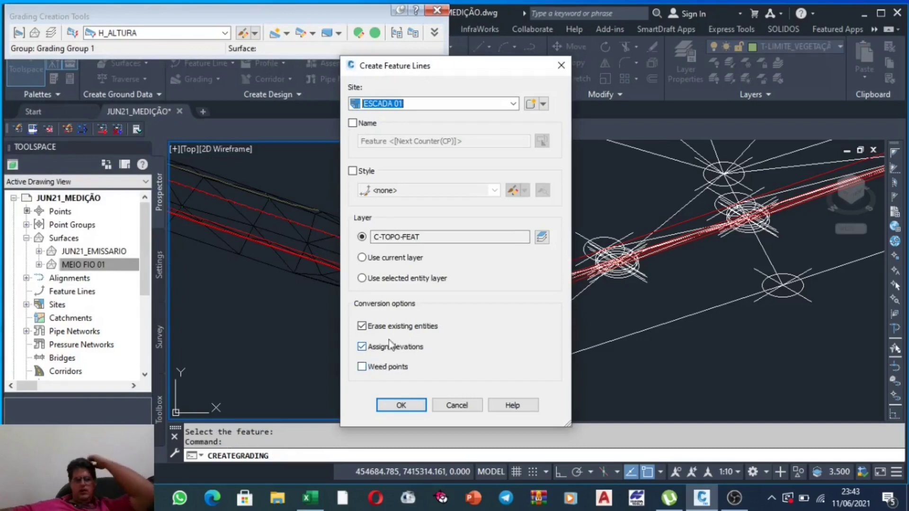
{"action": "left_click", "coordinate": [561, 65]}
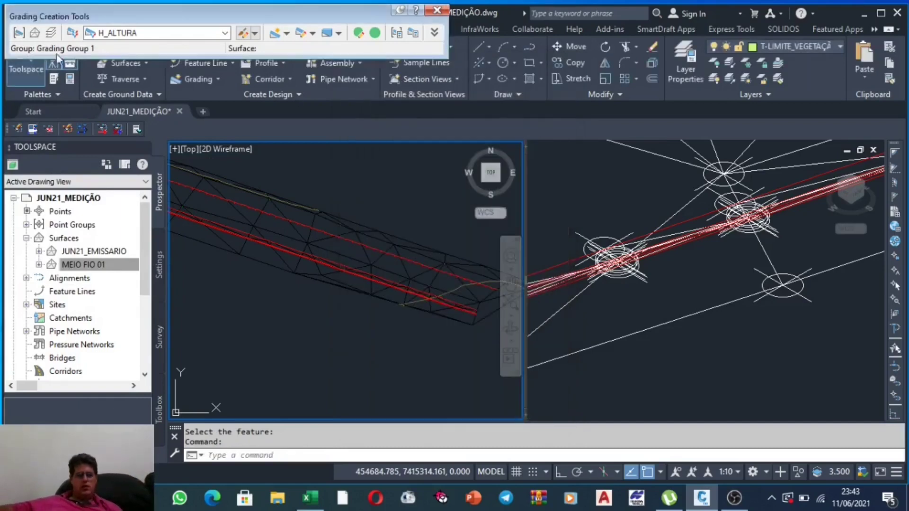
Create the MEIO FIO grading group and surface, base surface JUN21_EMISSARIO, and make it current.
{"action": "left_click", "coordinate": [19, 33]}
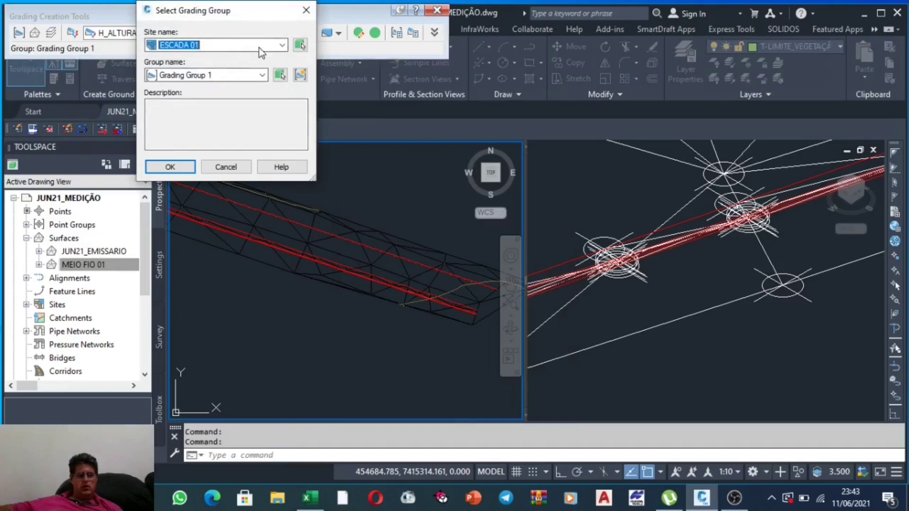
{"action": "left_click", "coordinate": [280, 75]}
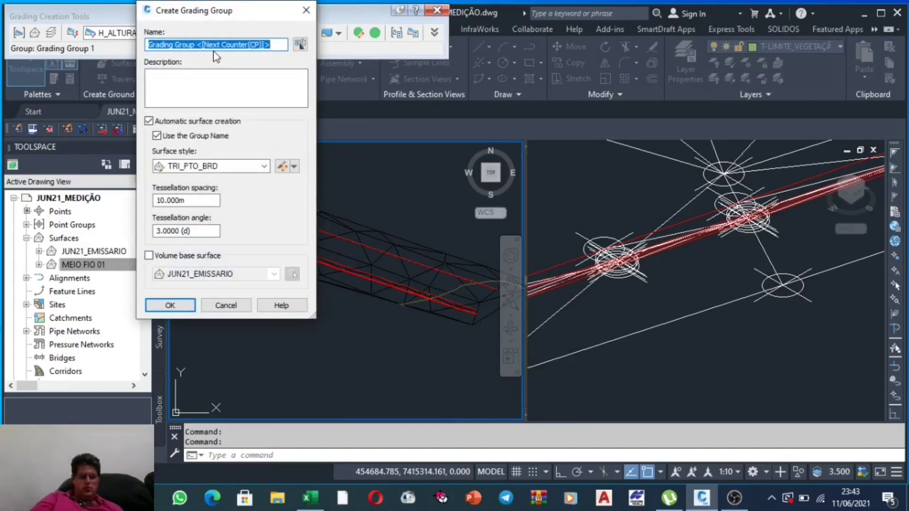
{"action": "type", "text": "GR"}
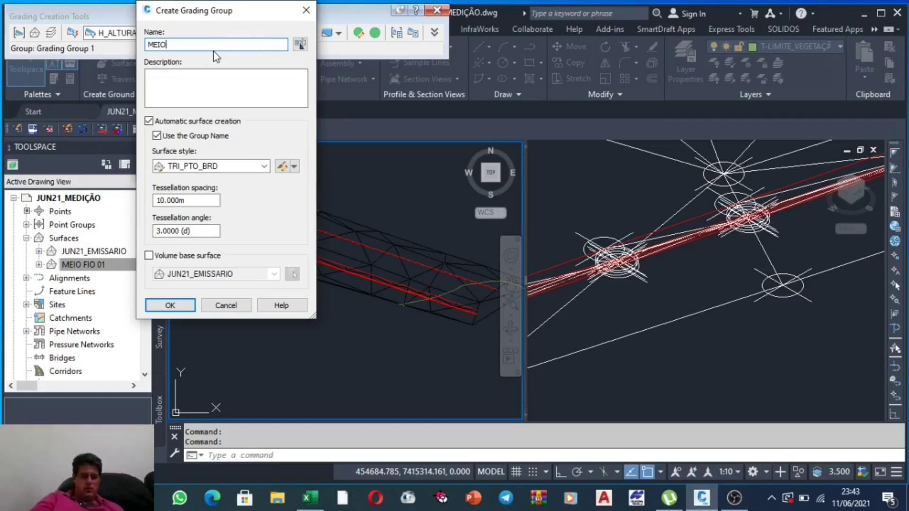
{"action": "type", "text": "O"}
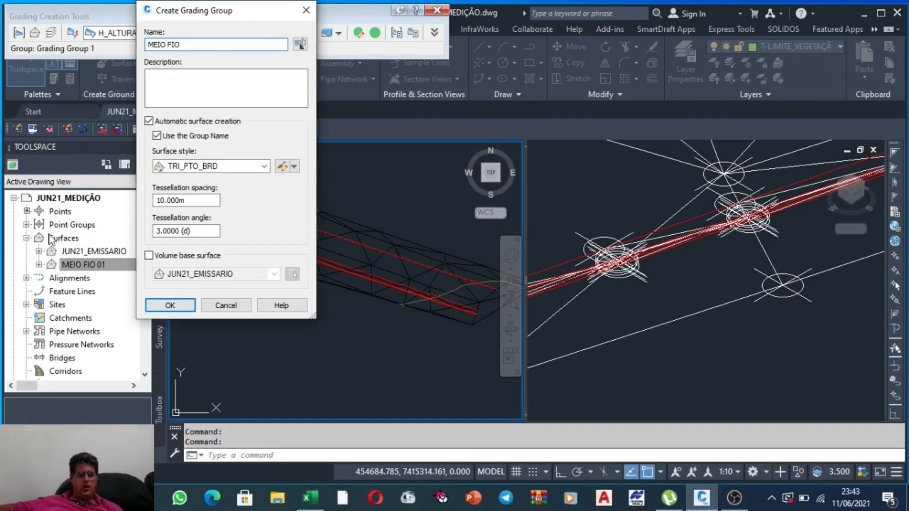
{"action": "left_click", "coordinate": [151, 256]}
{"action": "left_click", "coordinate": [228, 274]}
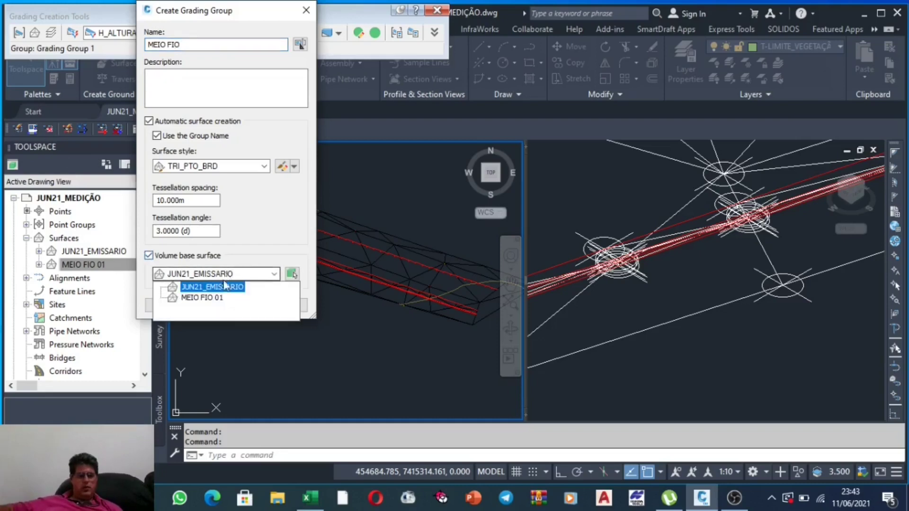
{"action": "left_click", "coordinate": [204, 300]}
{"action": "left_click", "coordinate": [227, 274]}
{"action": "left_click", "coordinate": [187, 286]}
{"action": "left_click", "coordinate": [180, 307]}
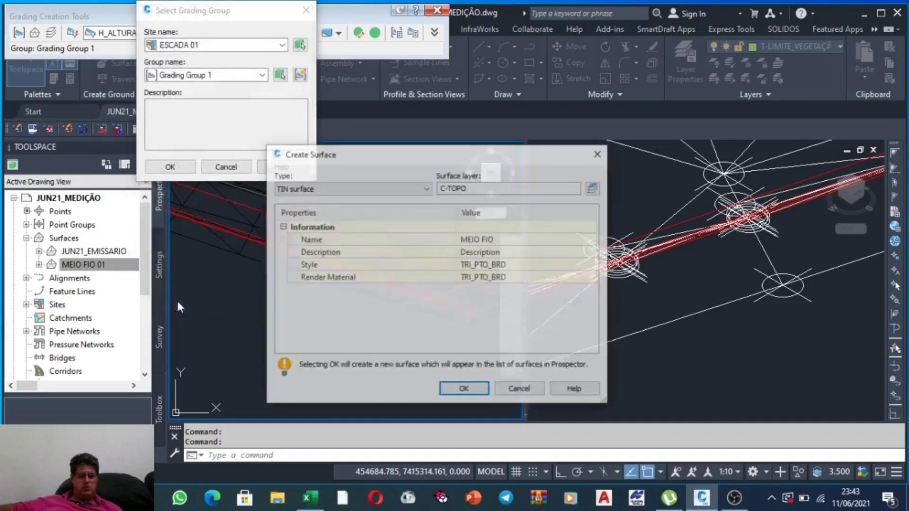
{"action": "left_click", "coordinate": [461, 390]}
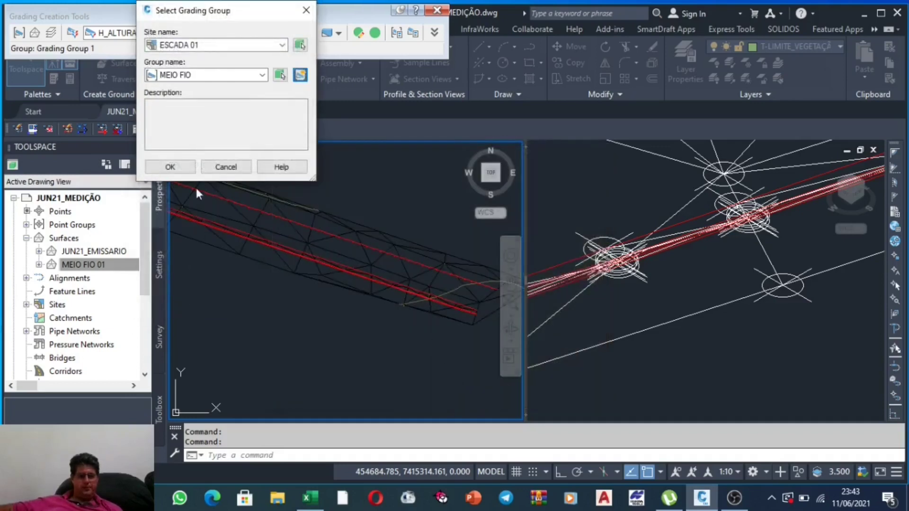
{"action": "left_click", "coordinate": [190, 171]}
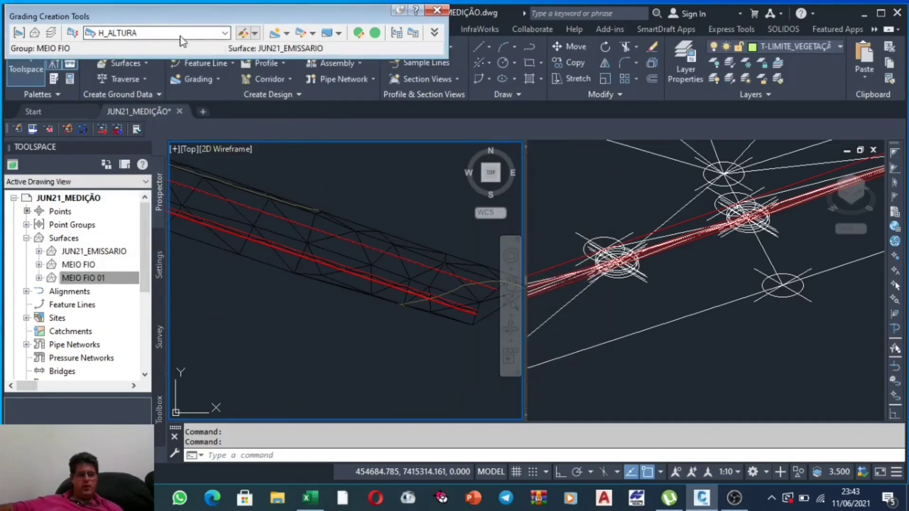
Start an H_DISTÂNCIA grading and convert the red curb polyline into a feature line.
{"action": "left_click", "coordinate": [163, 33]}
{"action": "scroll", "coordinate": [156, 61], "scroll_direction": "up", "scroll_amount": 1}
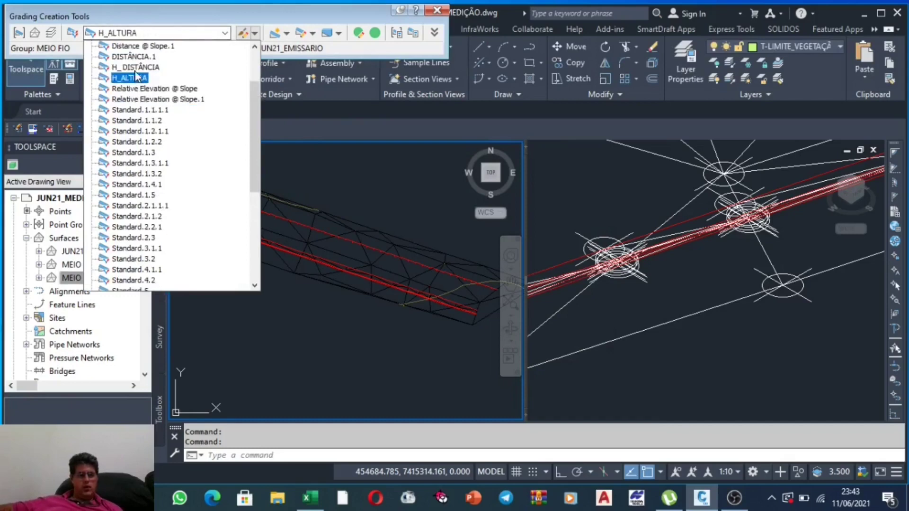
{"action": "left_click", "coordinate": [136, 68]}
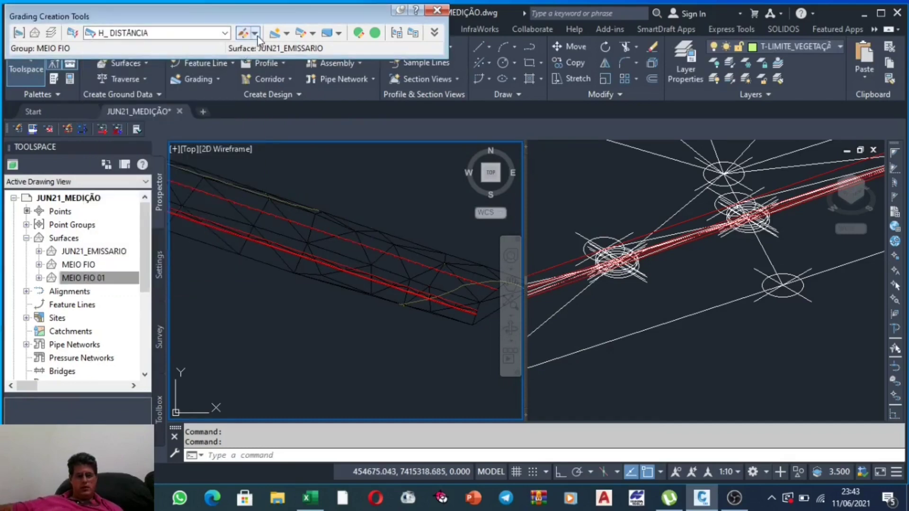
{"action": "left_click", "coordinate": [274, 35]}
{"action": "scroll", "coordinate": [332, 251], "scroll_direction": "up", "scroll_amount": 2}
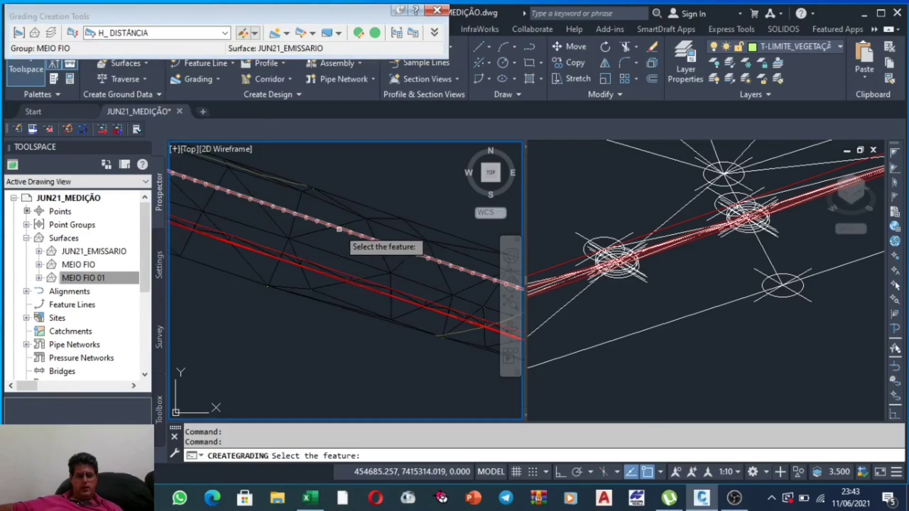
{"action": "left_click", "coordinate": [341, 229]}
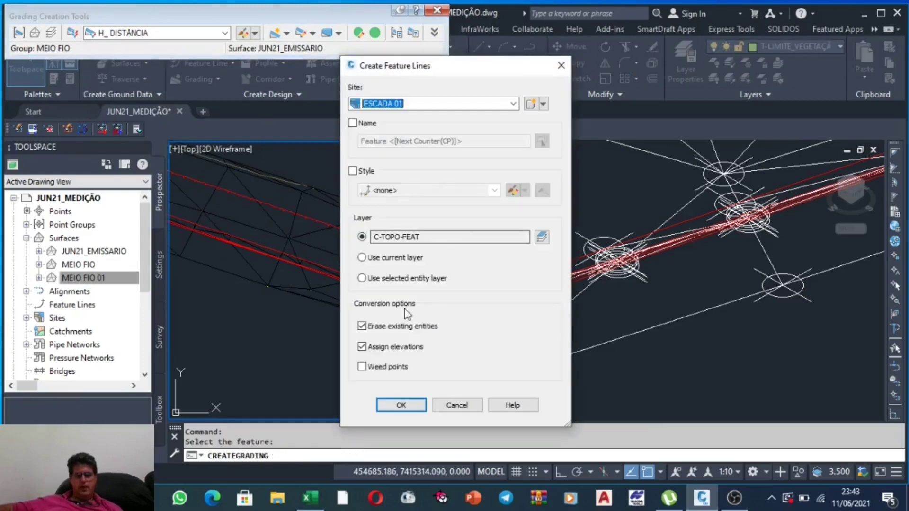
{"action": "left_click", "coordinate": [401, 406]}
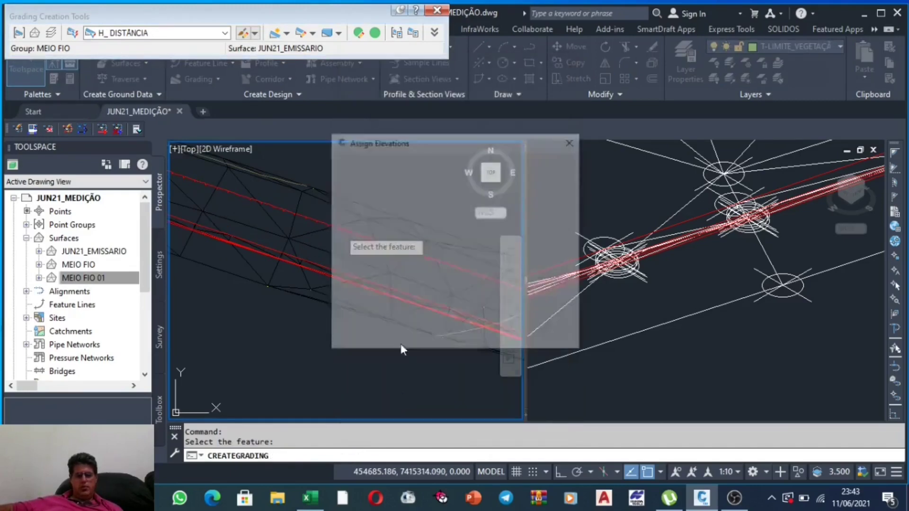
Take the feature line's elevations from JUN21_EMISSARIO and continue without weeding.
{"action": "left_click", "coordinate": [401, 250]}
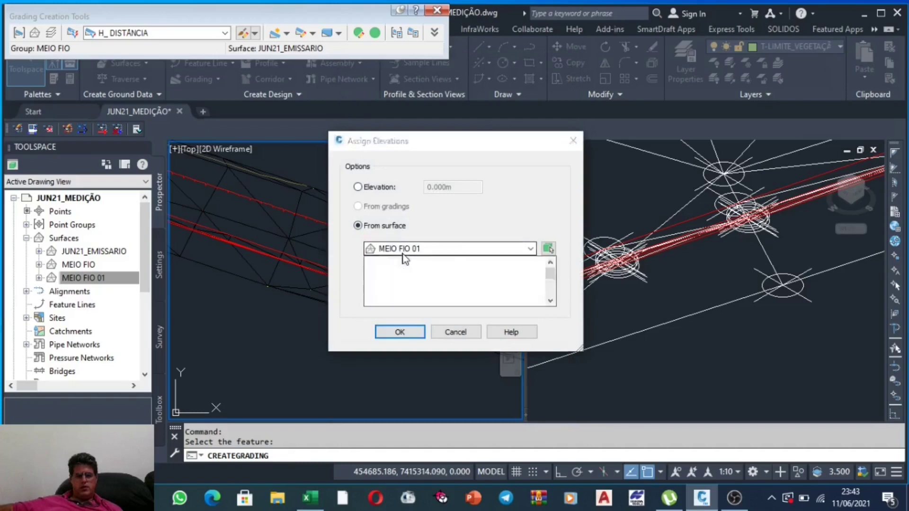
{"action": "left_click", "coordinate": [498, 247]}
{"action": "left_click", "coordinate": [548, 248]}
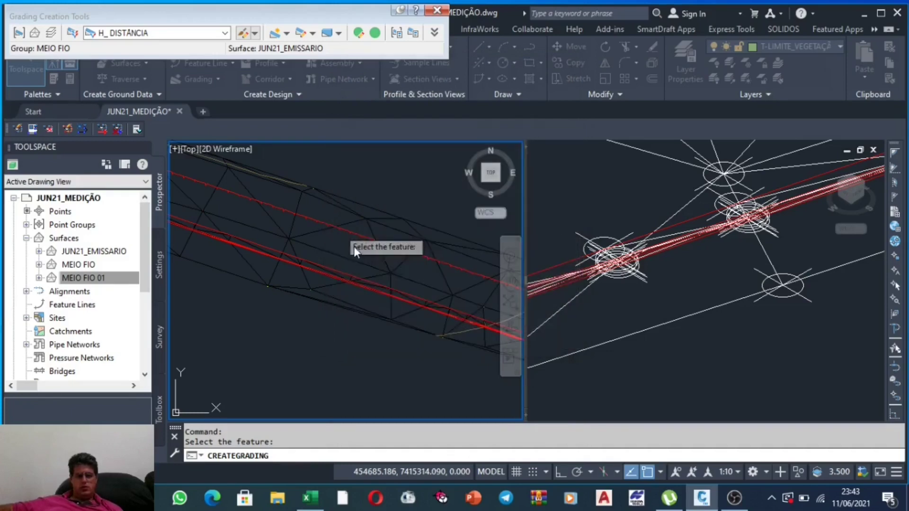
{"action": "left_click", "coordinate": [291, 230]}
{"action": "key", "text": "Return"}
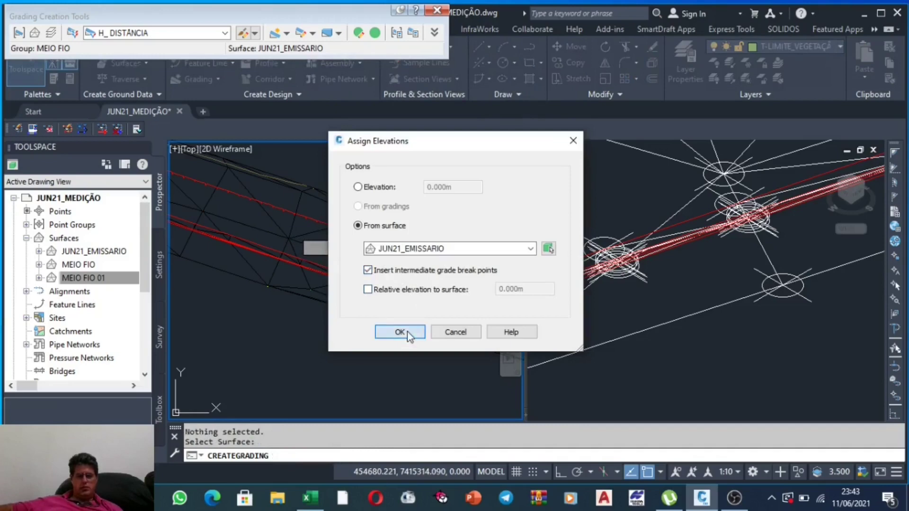
{"action": "left_click", "coordinate": [414, 333]}
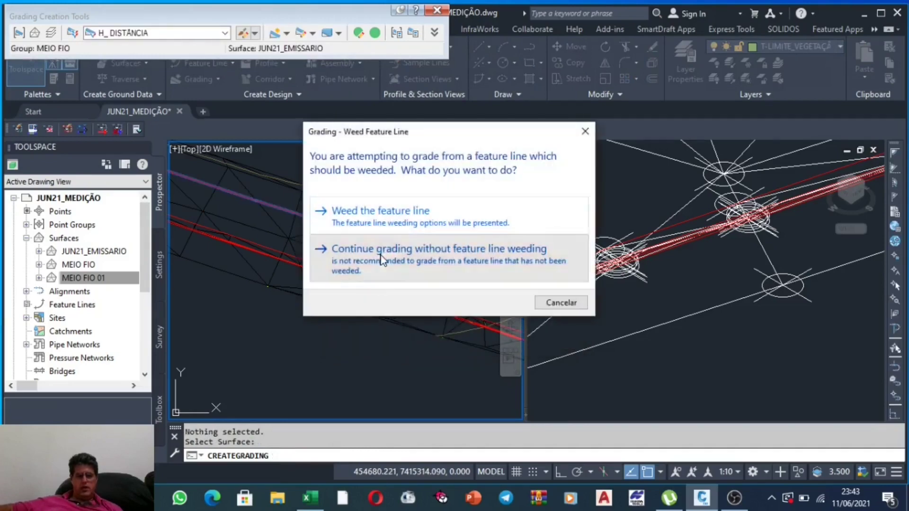
{"action": "left_click", "coordinate": [378, 250]}
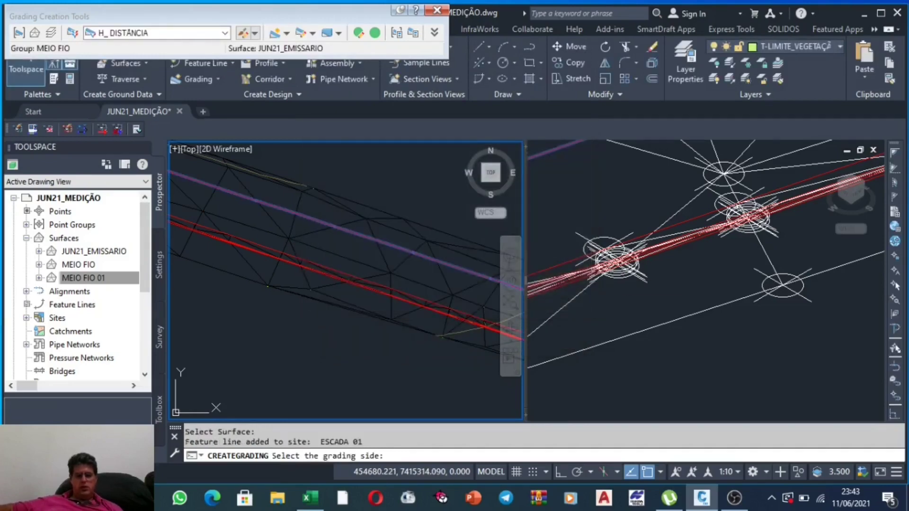
Grade the full line length on the chosen side at 0.650 m and 2.00%.
{"action": "left_click", "coordinate": [391, 258]}
{"action": "key", "text": "Return"}
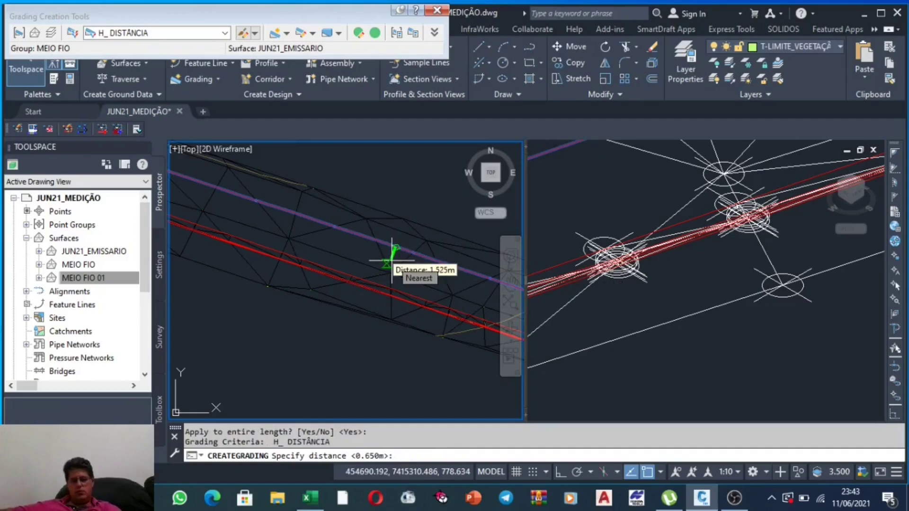
{"action": "key", "text": "Return"}
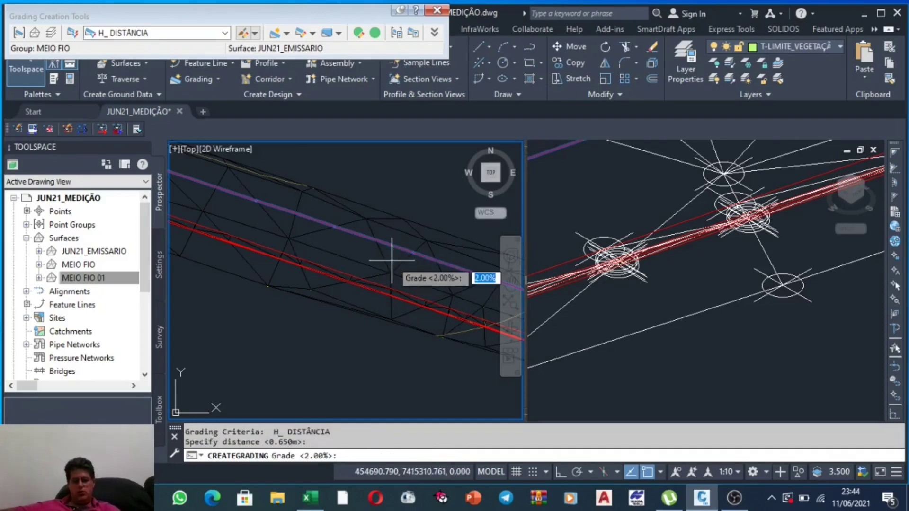
{"action": "key", "text": "Return"}
{"action": "scroll", "coordinate": [388, 238], "scroll_direction": "down", "scroll_amount": 3}
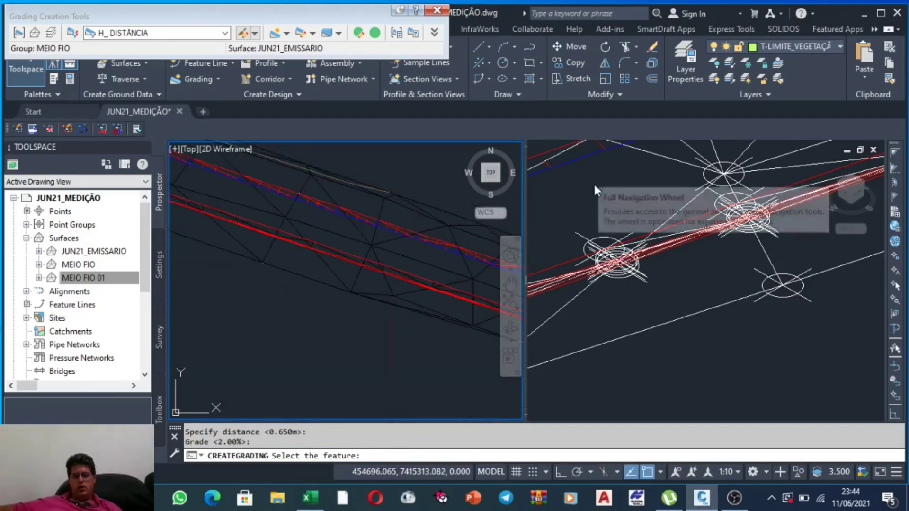
{"action": "scroll", "coordinate": [611, 237], "scroll_direction": "up", "scroll_amount": 2}
{"action": "scroll", "coordinate": [625, 203], "scroll_direction": "up", "scroll_amount": 2}
{"action": "scroll", "coordinate": [682, 246], "scroll_direction": "up", "scroll_amount": 2}
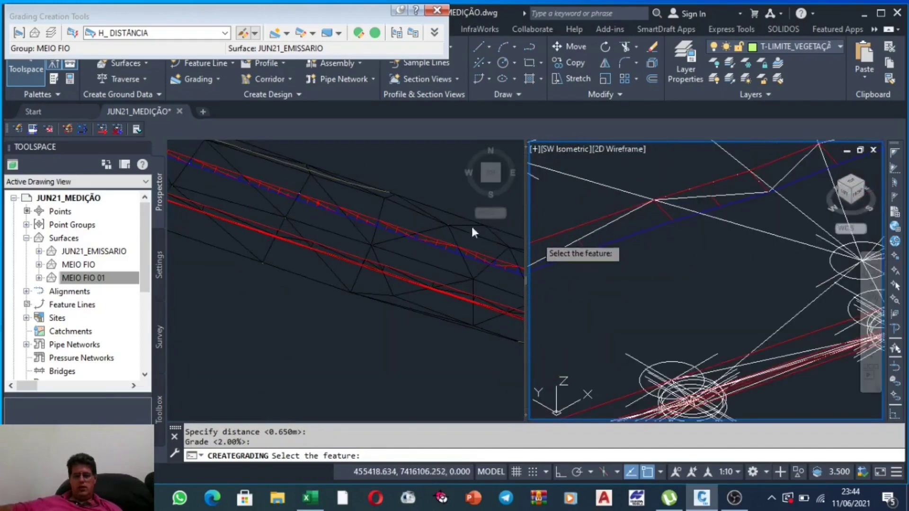
{"action": "left_click", "coordinate": [124, 31]}
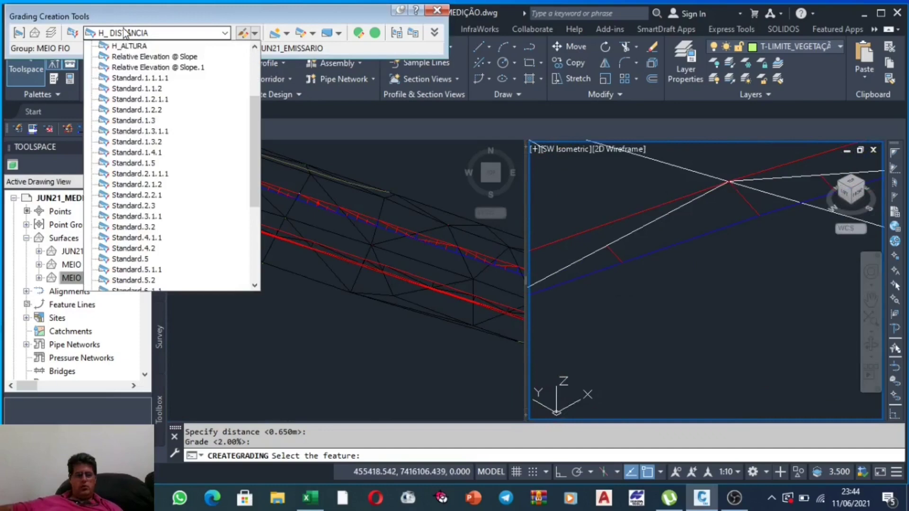
Apply H_ALTURA along the entire upper curb feature line, accepting 0.150 m and 0.01:1 slope.
{"action": "scroll", "coordinate": [132, 81], "scroll_direction": "up", "scroll_amount": 1}
{"action": "left_click", "coordinate": [133, 76]}
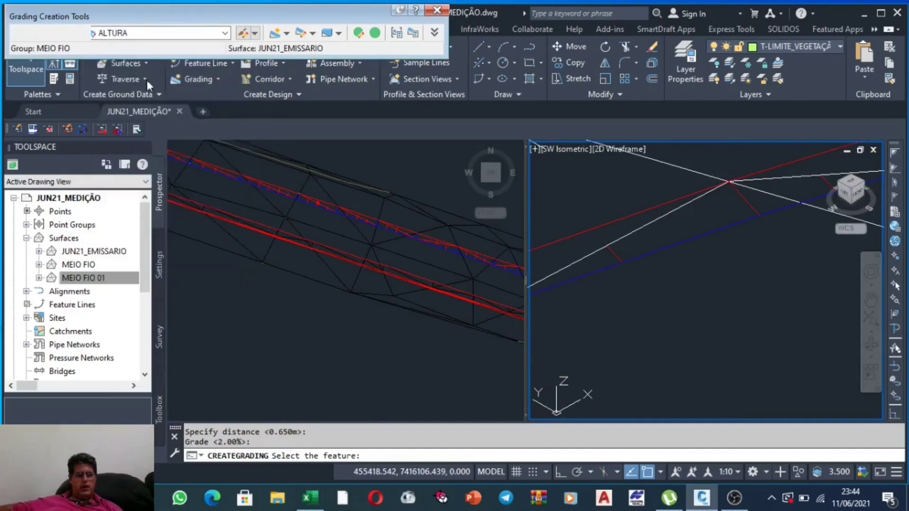
{"action": "left_click", "coordinate": [332, 194]}
{"action": "scroll", "coordinate": [326, 204], "scroll_direction": "up", "scroll_amount": 4}
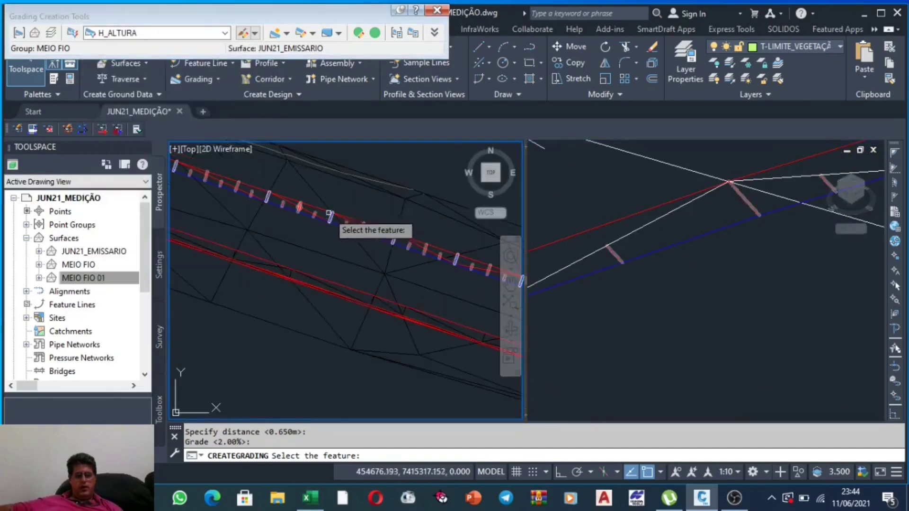
{"action": "left_click", "coordinate": [322, 207]}
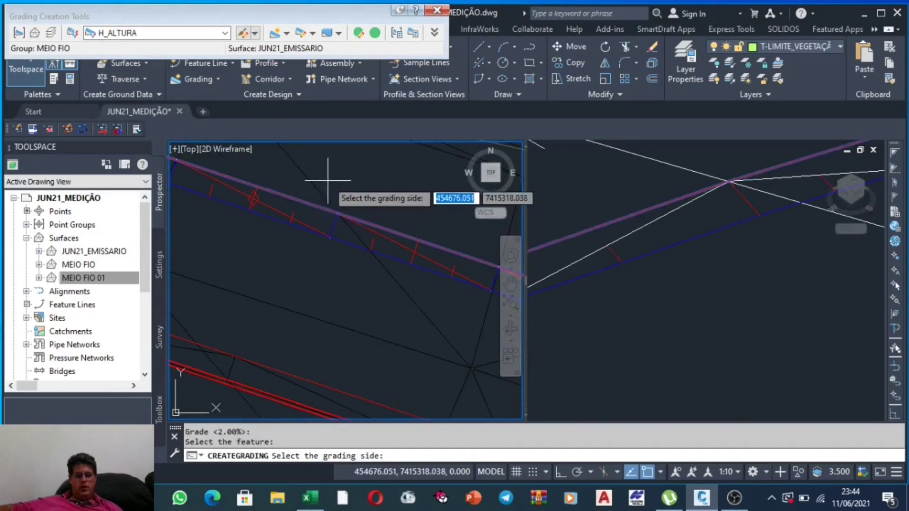
{"action": "left_click", "coordinate": [328, 180]}
{"action": "key", "text": "Return"}
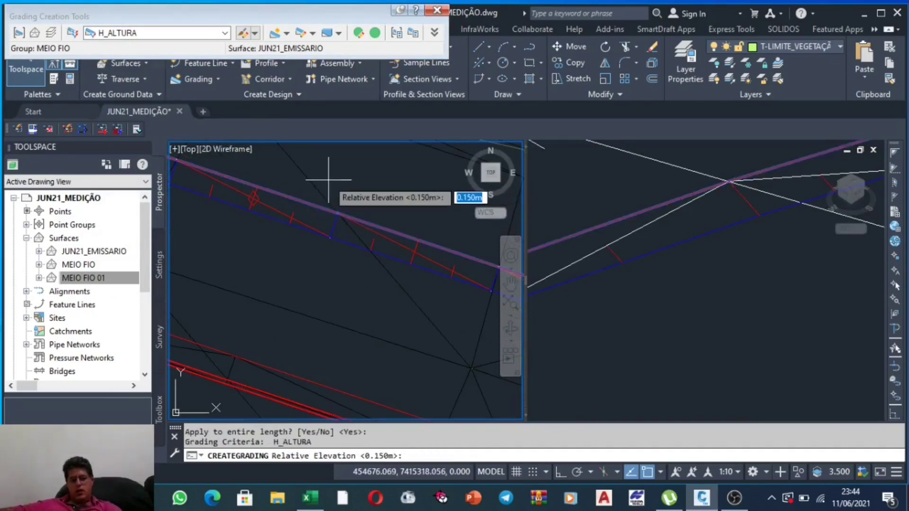
{"action": "key", "text": "Return"}
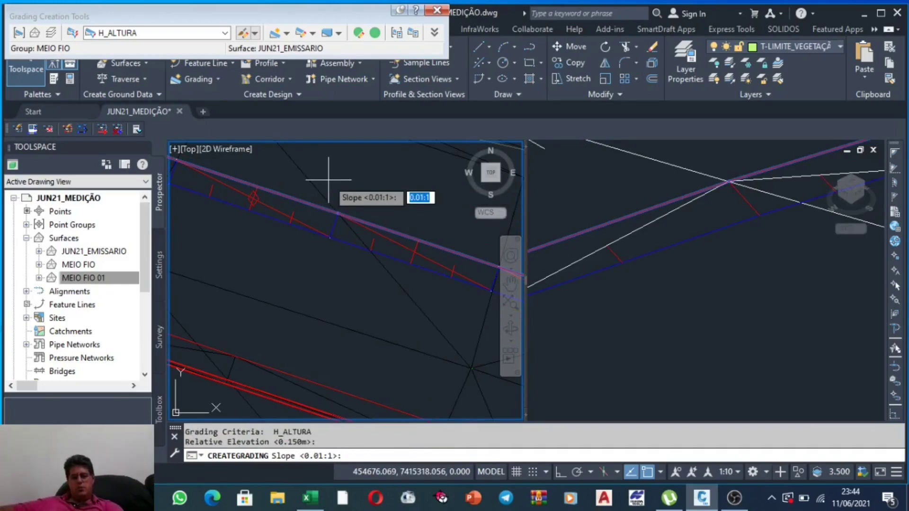
{"action": "key", "text": "Return"}
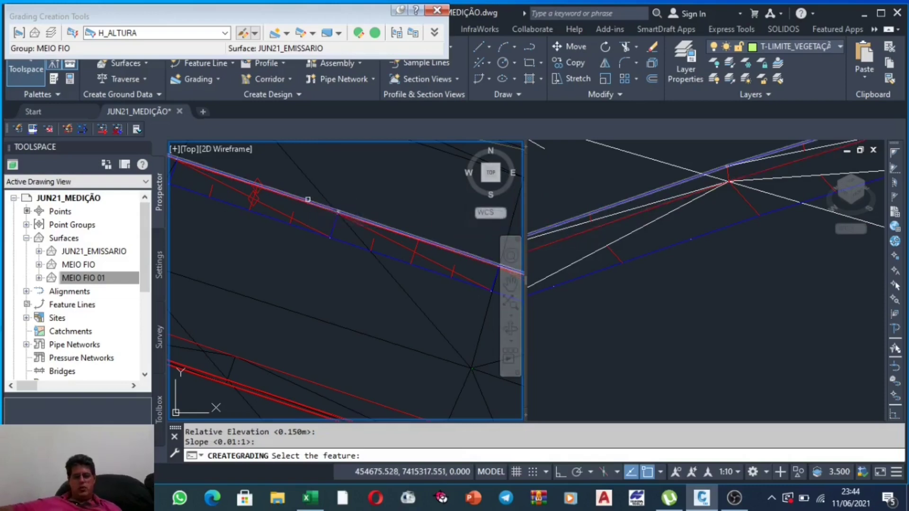
{"action": "left_click", "coordinate": [142, 33]}
{"action": "scroll", "coordinate": [153, 60], "scroll_direction": "up", "scroll_amount": 1}
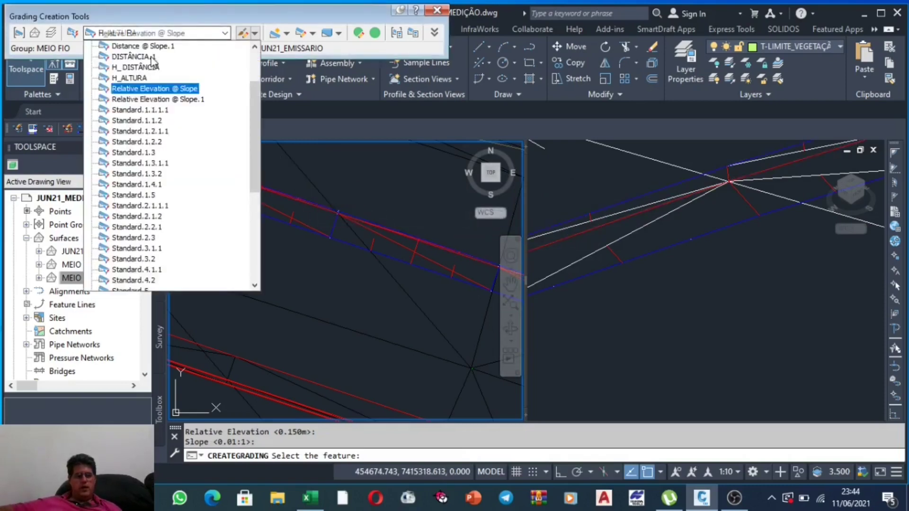
Start an H_DISTÂNCIA grading on the feature line, then cancel at the grade prompt.
{"action": "left_click", "coordinate": [141, 67]}
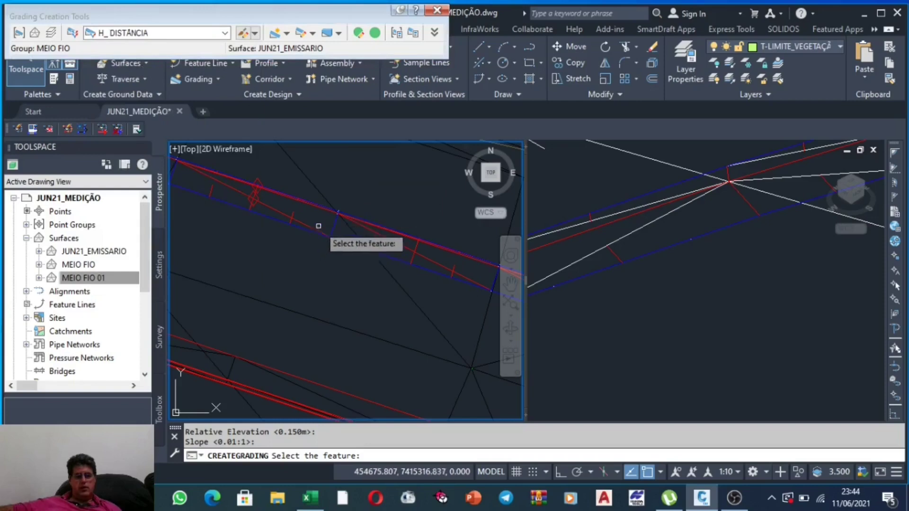
{"action": "left_click", "coordinate": [321, 203]}
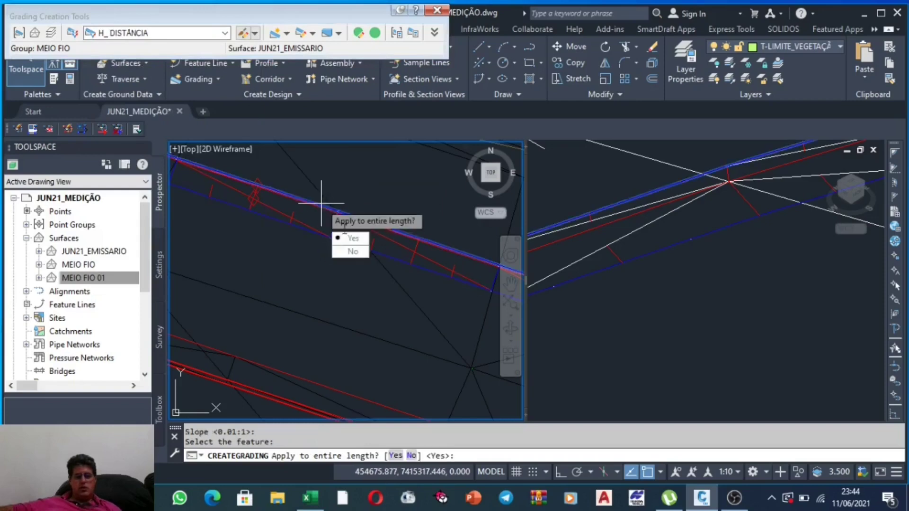
{"action": "left_click", "coordinate": [353, 238]}
{"action": "key", "text": "Return"}
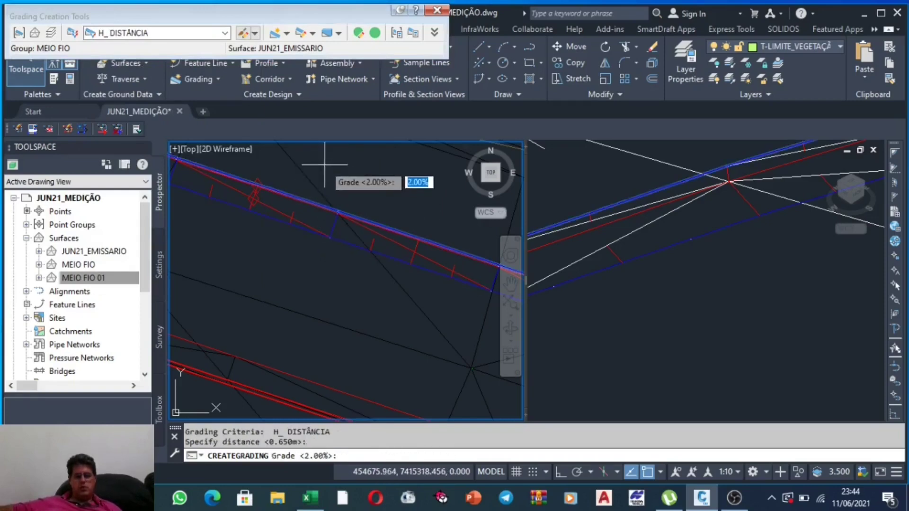
{"action": "key", "text": "Escape"}
Grade the full feature line with H_DISTÂNCIA at 0.1 m distance and 0% grade.
{"action": "left_click", "coordinate": [154, 34]}
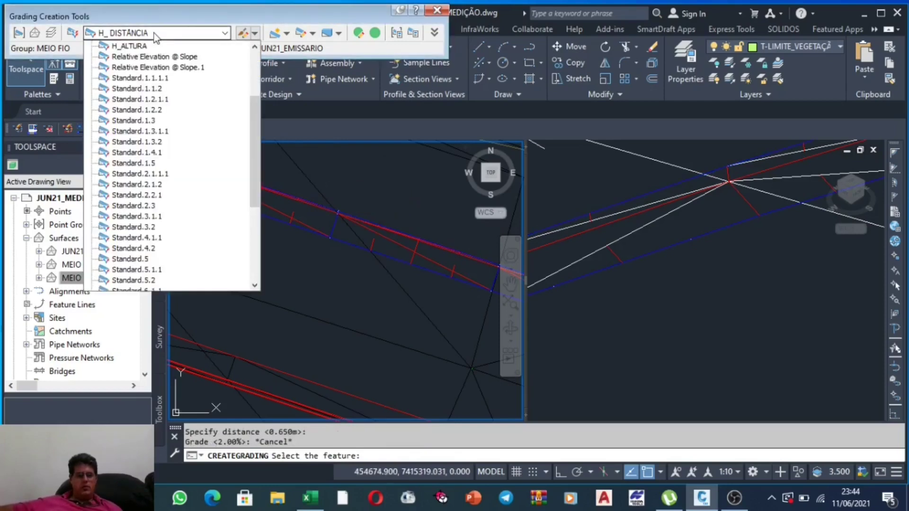
{"action": "scroll", "coordinate": [137, 55], "scroll_direction": "up", "scroll_amount": 1}
{"action": "left_click", "coordinate": [138, 67]}
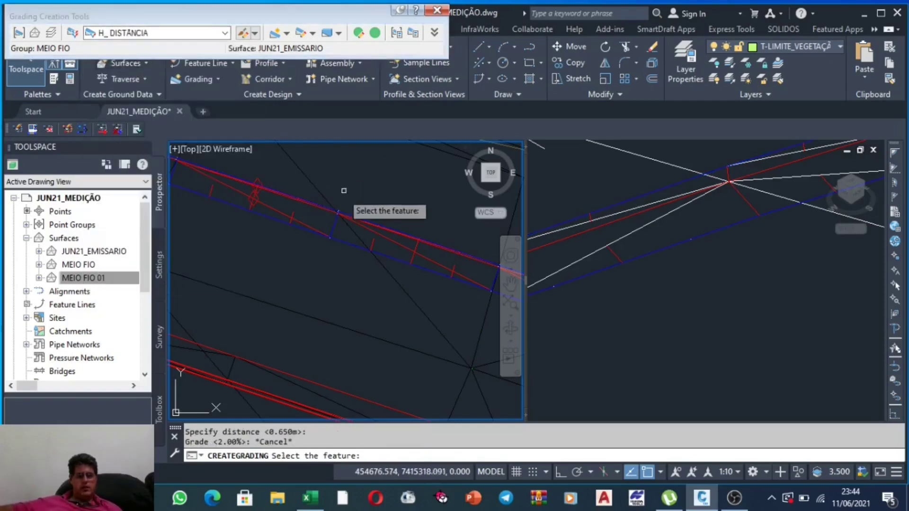
{"action": "left_click", "coordinate": [324, 206]}
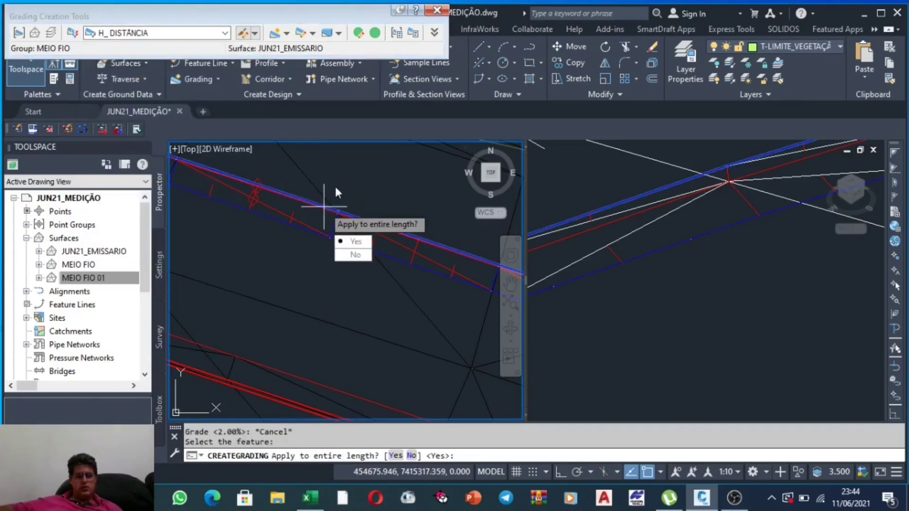
{"action": "left_click", "coordinate": [354, 242]}
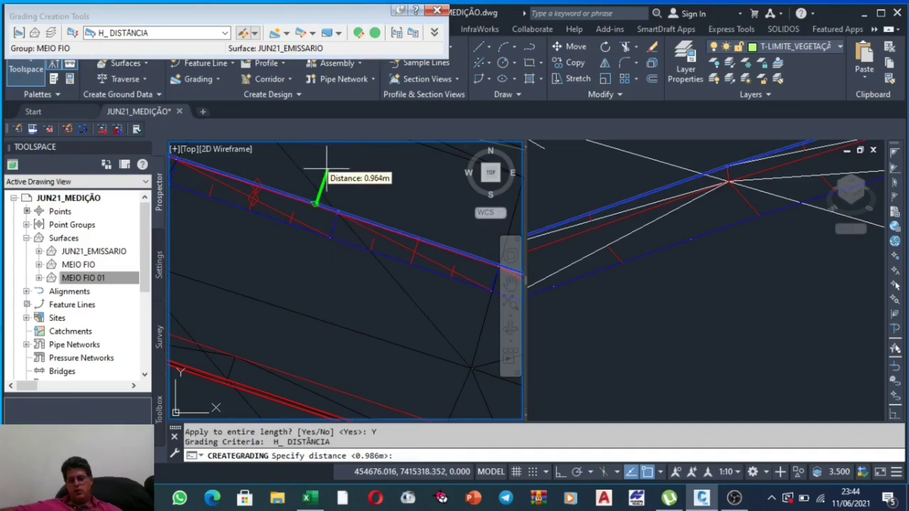
{"action": "type", "text": "0.1"}
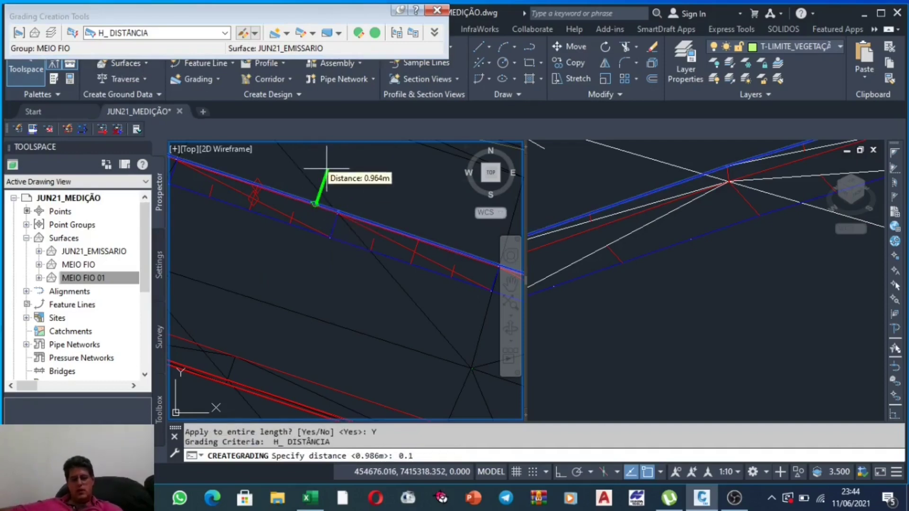
{"action": "key", "text": "Return"}
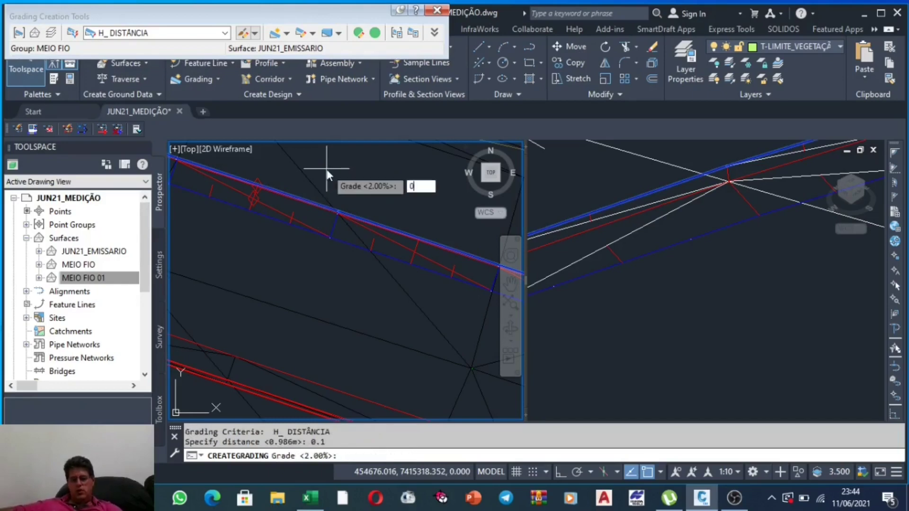
{"action": "key", "text": "Return"}
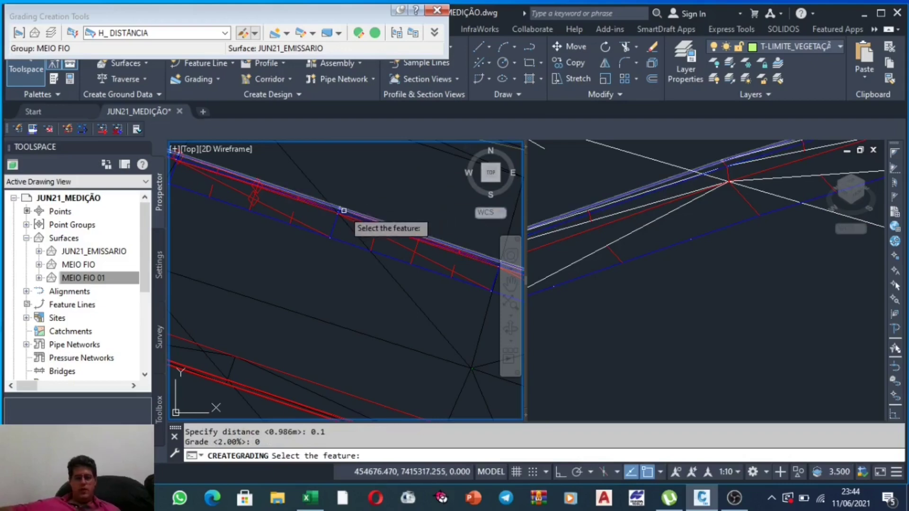
{"action": "left_click", "coordinate": [184, 36]}
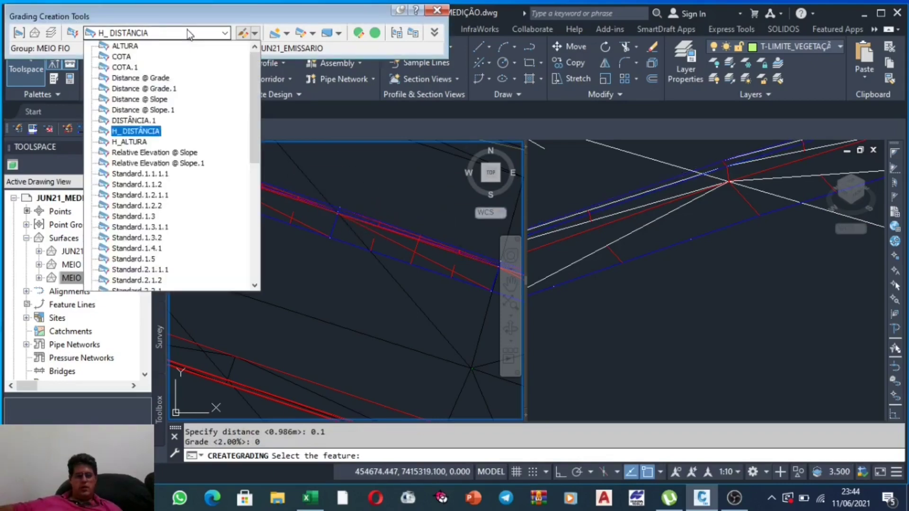
Grade the whole curb feature line with H_ALTURA at -0.15 m relative elevation and 0.01:1 slope.
{"action": "left_click", "coordinate": [137, 142]}
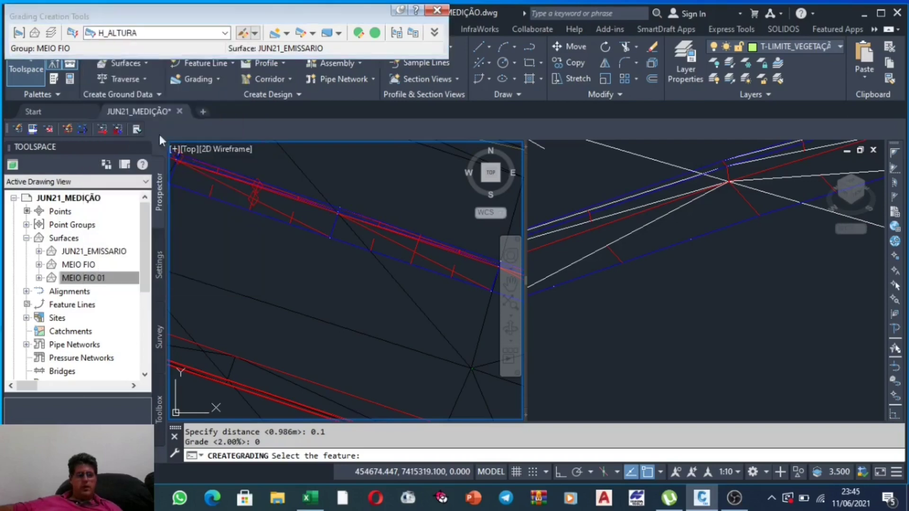
{"action": "left_click", "coordinate": [336, 206]}
{"action": "type", "text": "Y"}
{"action": "key", "text": "Return"}
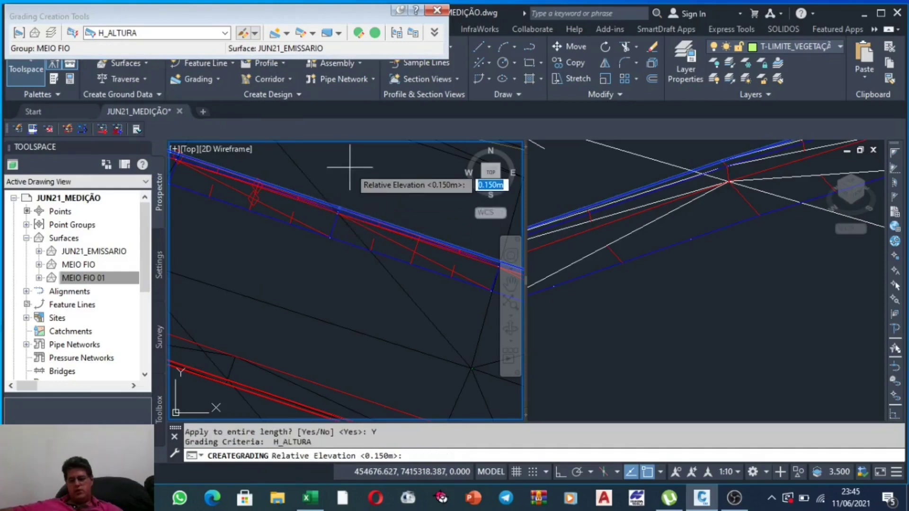
{"action": "type", "text": "0"}
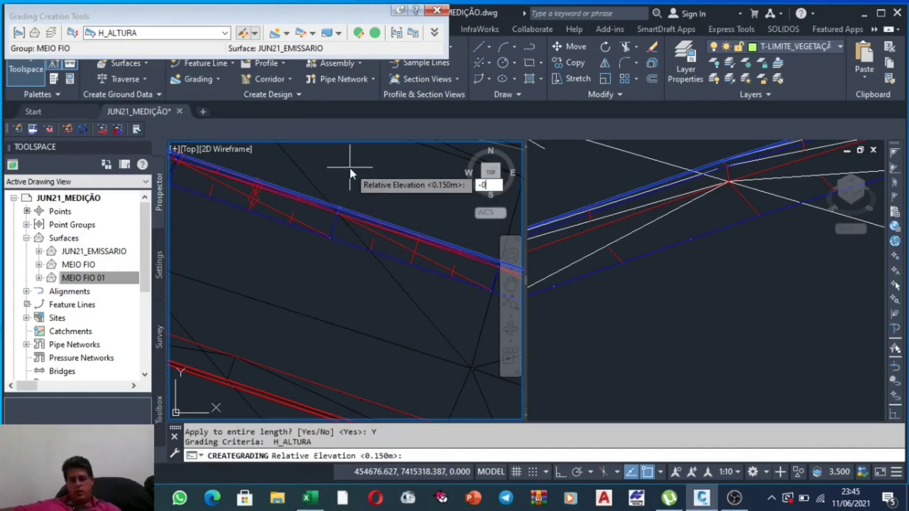
{"action": "type", "text": ","}
{"action": "key", "text": "Return"}
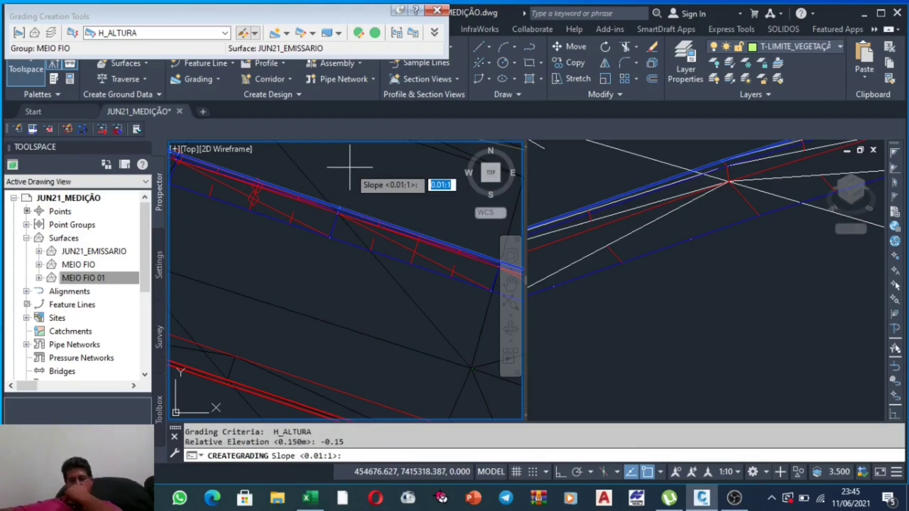
{"action": "key", "text": "Return"}
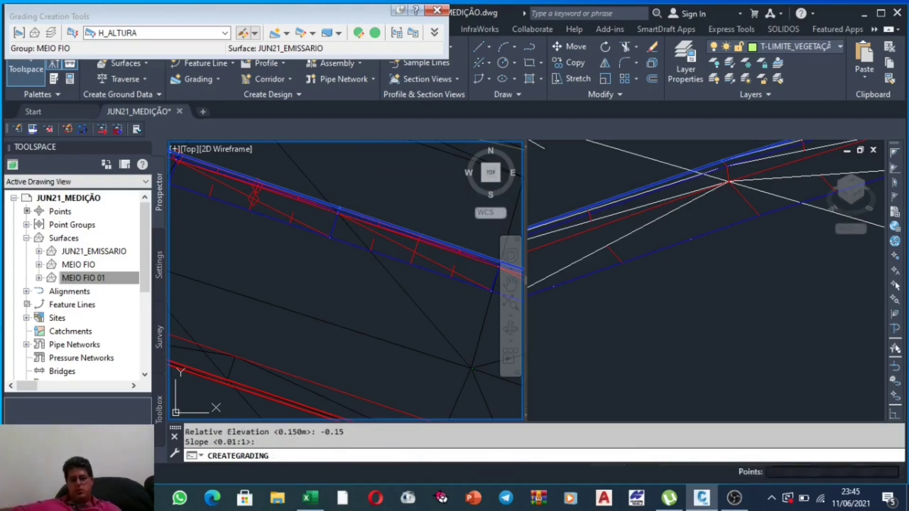
{"action": "key", "text": "Escape"}
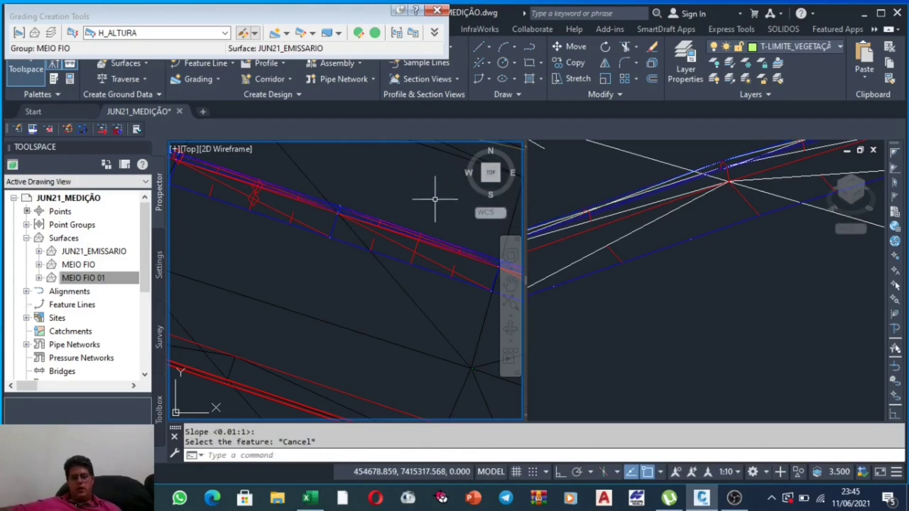
{"action": "left_click", "coordinate": [599, 214]}
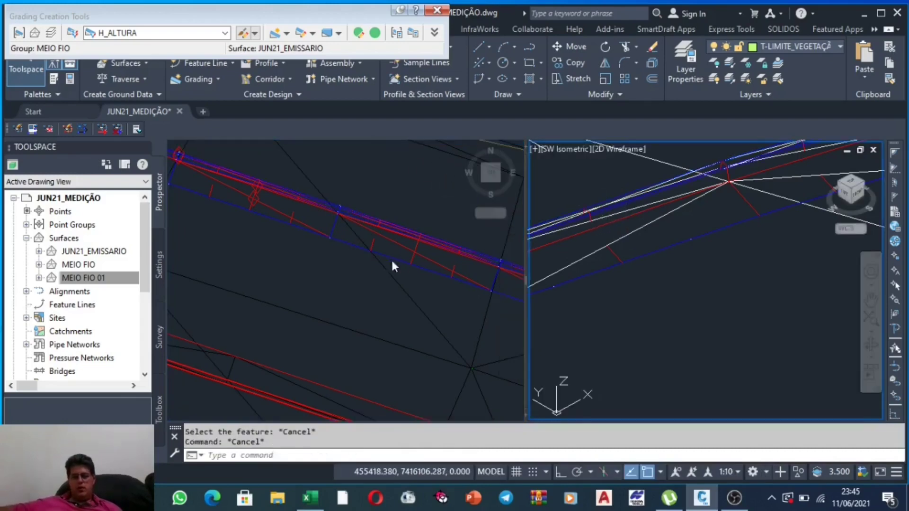
{"action": "scroll", "coordinate": [599, 255], "scroll_direction": "down", "scroll_amount": 2}
{"action": "scroll", "coordinate": [611, 251], "scroll_direction": "down", "scroll_amount": 2}
{"action": "scroll", "coordinate": [648, 263], "scroll_direction": "up", "scroll_amount": 3}
{"action": "scroll", "coordinate": [653, 218], "scroll_direction": "up", "scroll_amount": 2}
{"action": "scroll", "coordinate": [672, 246], "scroll_direction": "down", "scroll_amount": 1}
{"action": "scroll", "coordinate": [681, 263], "scroll_direction": "down", "scroll_amount": 2}
{"action": "scroll", "coordinate": [629, 293], "scroll_direction": "down", "scroll_amount": 2}
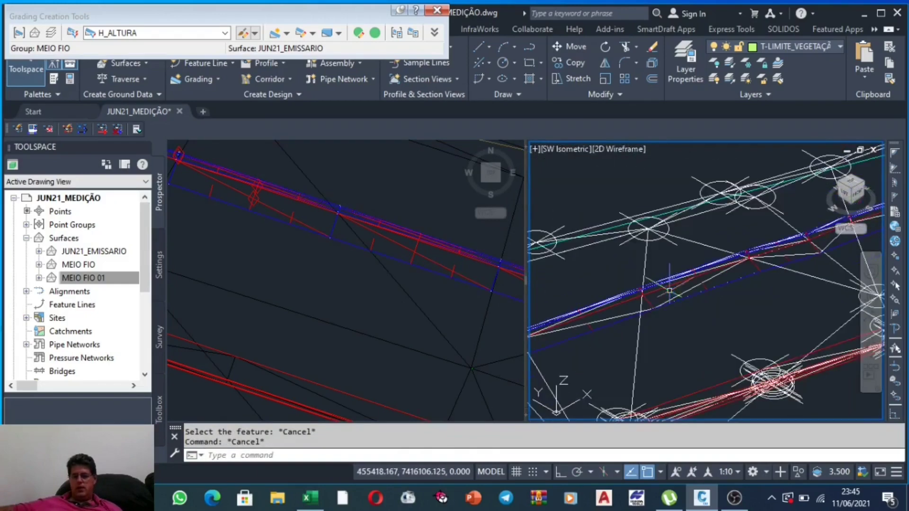
{"action": "scroll", "coordinate": [611, 320], "scroll_direction": "up", "scroll_amount": 2}
{"action": "scroll", "coordinate": [615, 301], "scroll_direction": "up", "scroll_amount": 2}
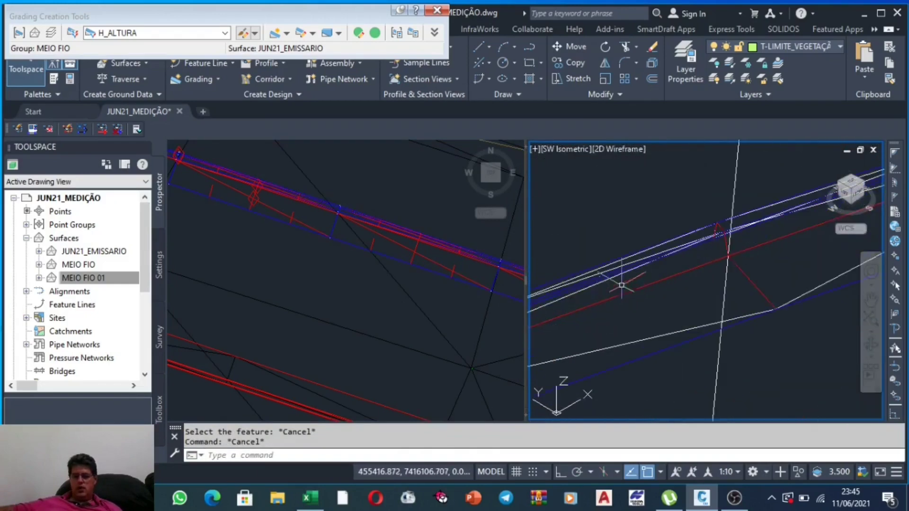
{"action": "scroll", "coordinate": [568, 283], "scroll_direction": "up", "scroll_amount": 2}
{"action": "left_click", "coordinate": [589, 286]}
{"action": "scroll", "coordinate": [663, 289], "scroll_direction": "down", "scroll_amount": 2}
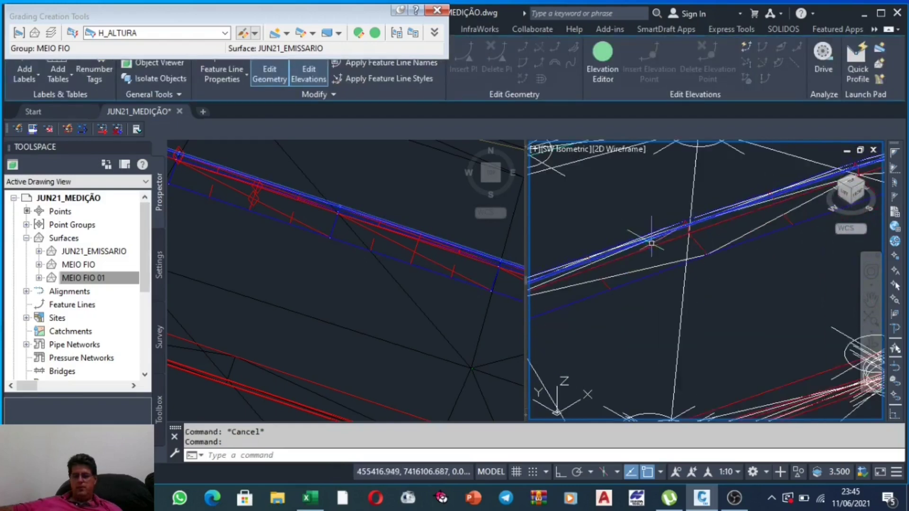
{"action": "scroll", "coordinate": [695, 292], "scroll_direction": "down", "scroll_amount": 1}
{"action": "scroll", "coordinate": [662, 256], "scroll_direction": "up", "scroll_amount": 2}
{"action": "scroll", "coordinate": [662, 251], "scroll_direction": "up", "scroll_amount": 1}
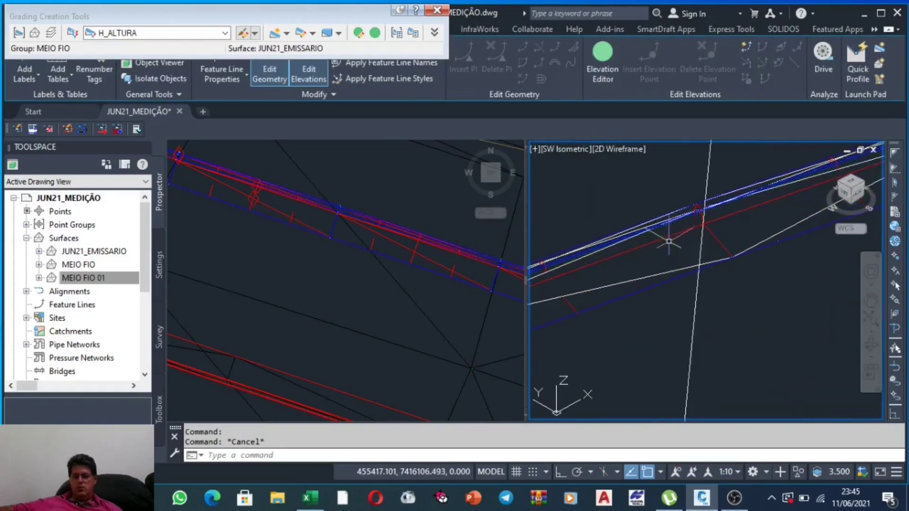
{"action": "key", "text": "Escape"}
{"action": "left_click", "coordinate": [672, 237]}
{"action": "key", "text": "Escape"}
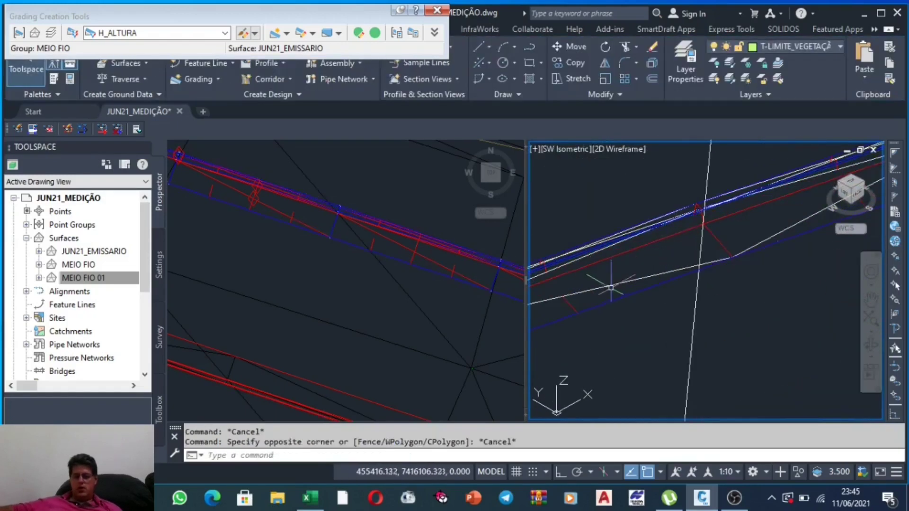
{"action": "left_click", "coordinate": [620, 257]}
{"action": "right_click", "coordinate": [622, 253]}
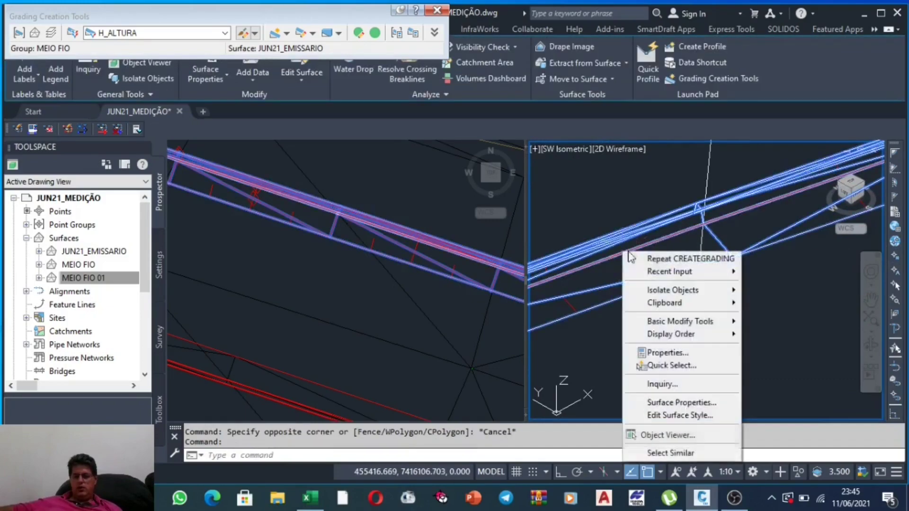
{"action": "left_click", "coordinate": [663, 438]}
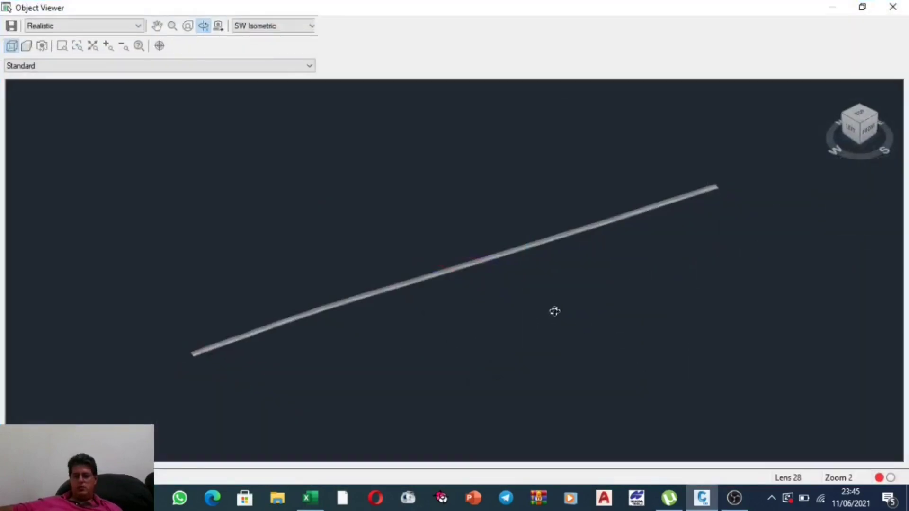
{"action": "mouse_move", "coordinate": [553, 292]}
{"action": "left_mouse_down"}
{"action": "mouse_move", "coordinate": [477, 284]}
{"action": "mouse_move", "coordinate": [483, 263]}
{"action": "mouse_move", "coordinate": [410, 263]}
{"action": "mouse_move", "coordinate": [471, 242]}
{"action": "left_mouse_up"}
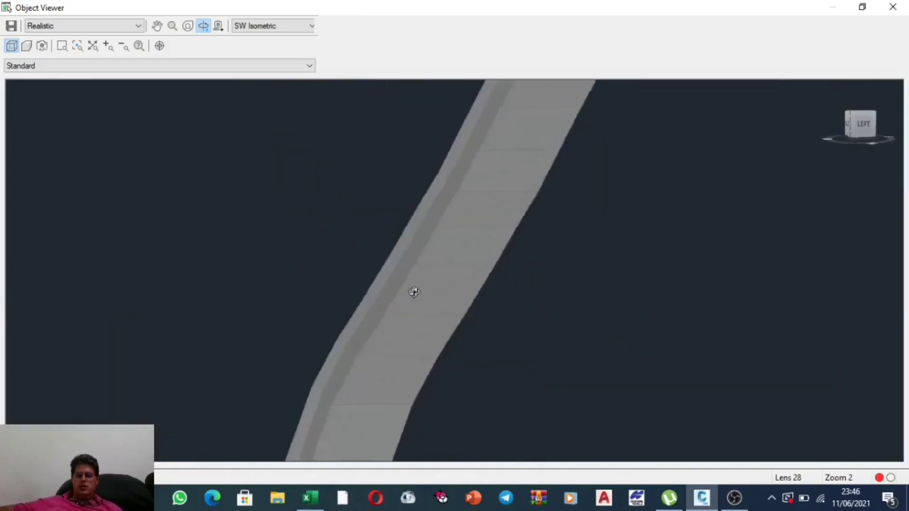
{"action": "key", "text": "Escape"}
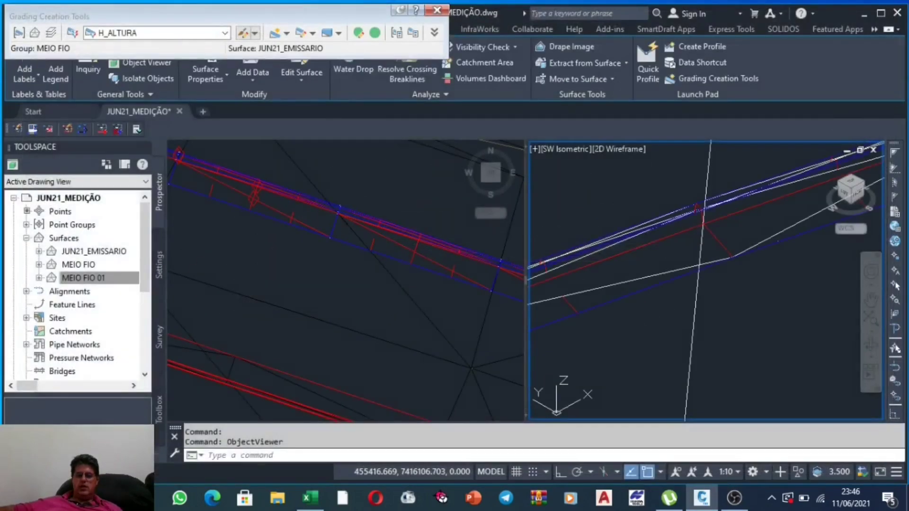
{"action": "middle_click_drag", "start_coordinate": [549, 257], "coordinate": [645, 284], "text": "shift"}
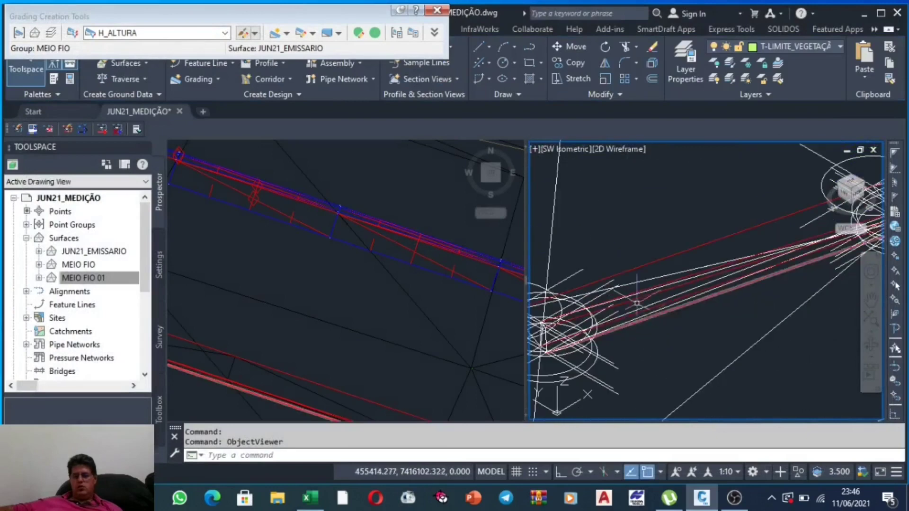
{"action": "left_click", "coordinate": [646, 280]}
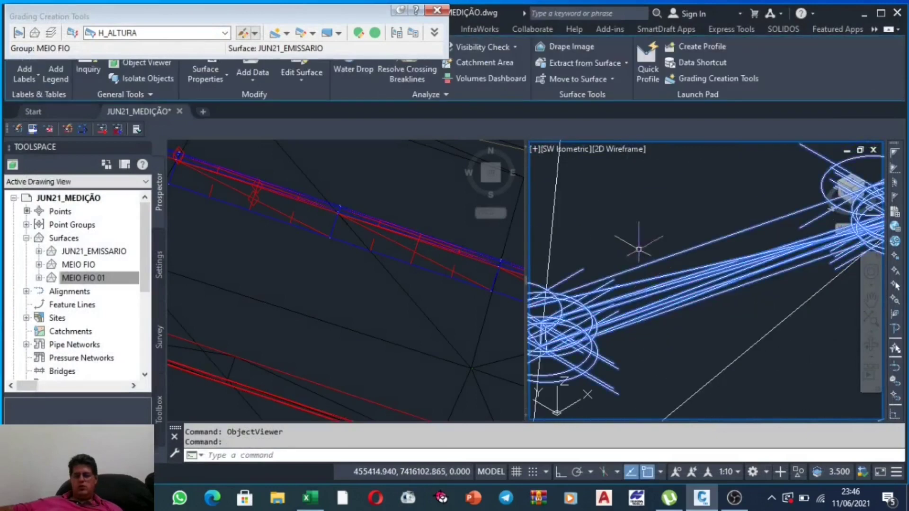
{"action": "right_click", "coordinate": [600, 247]}
{"action": "left_click", "coordinate": [640, 431]}
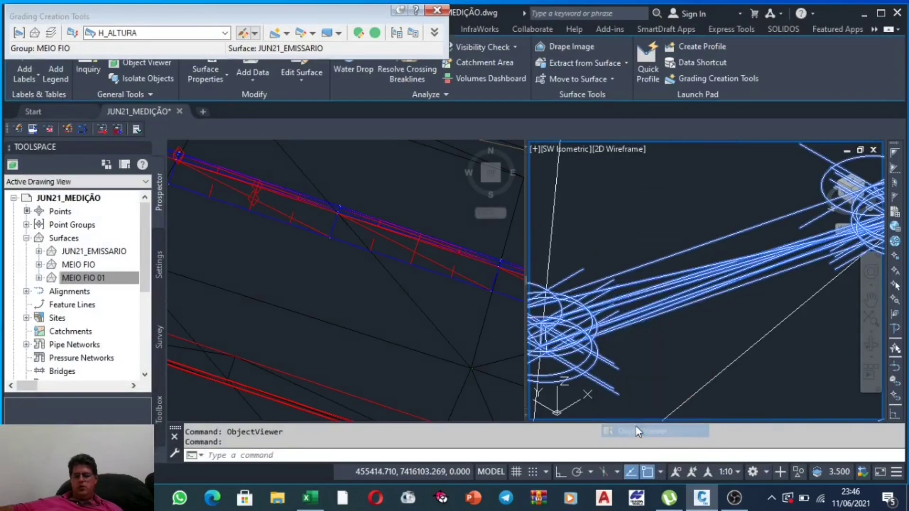
{"action": "scroll", "coordinate": [396, 274], "scroll_direction": "down", "scroll_amount": 1}
{"action": "scroll", "coordinate": [436, 310], "scroll_direction": "up", "scroll_amount": 5}
{"action": "scroll", "coordinate": [440, 311], "scroll_direction": "up", "scroll_amount": 3}
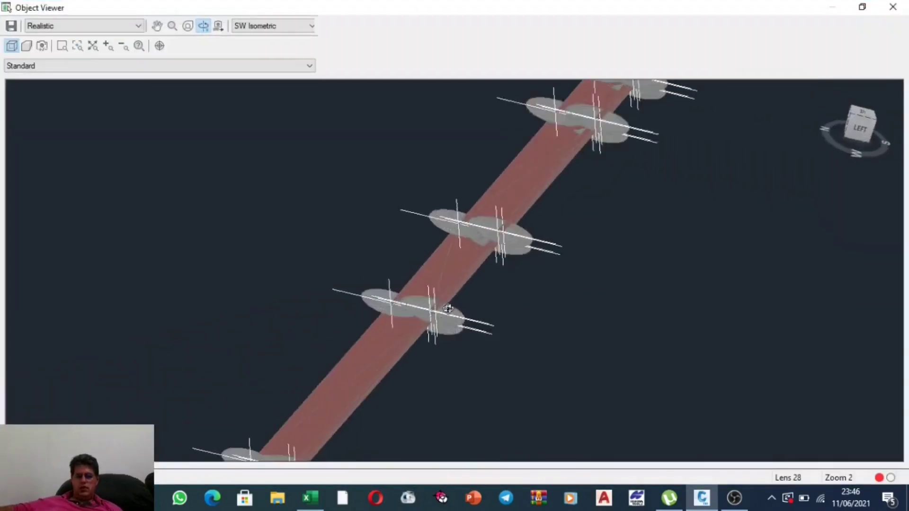
{"action": "scroll", "coordinate": [445, 312], "scroll_direction": "up", "scroll_amount": 3}
{"action": "mouse_move", "coordinate": [451, 313]}
{"action": "left_mouse_down"}
{"action": "mouse_move", "coordinate": [467, 271]}
{"action": "mouse_move", "coordinate": [451, 266]}
{"action": "mouse_move", "coordinate": [462, 271]}
{"action": "left_mouse_up"}
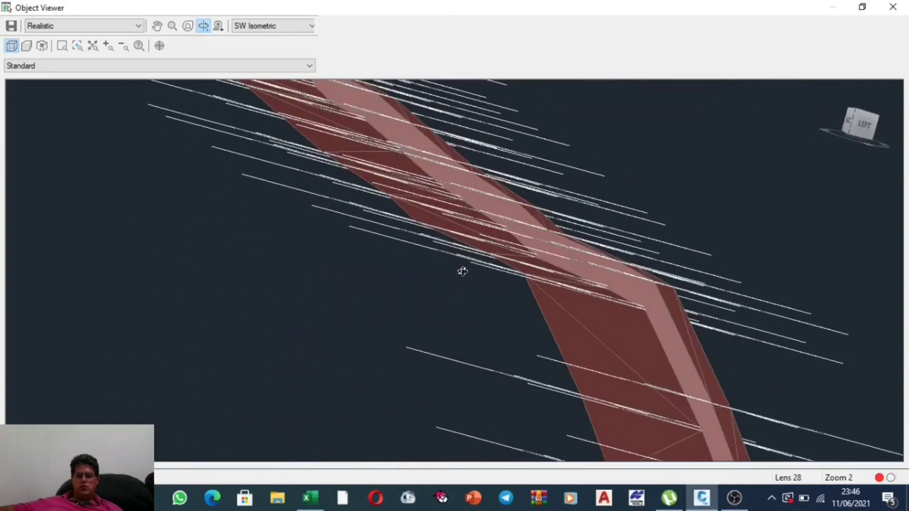
{"action": "key", "text": "alt+F4"}
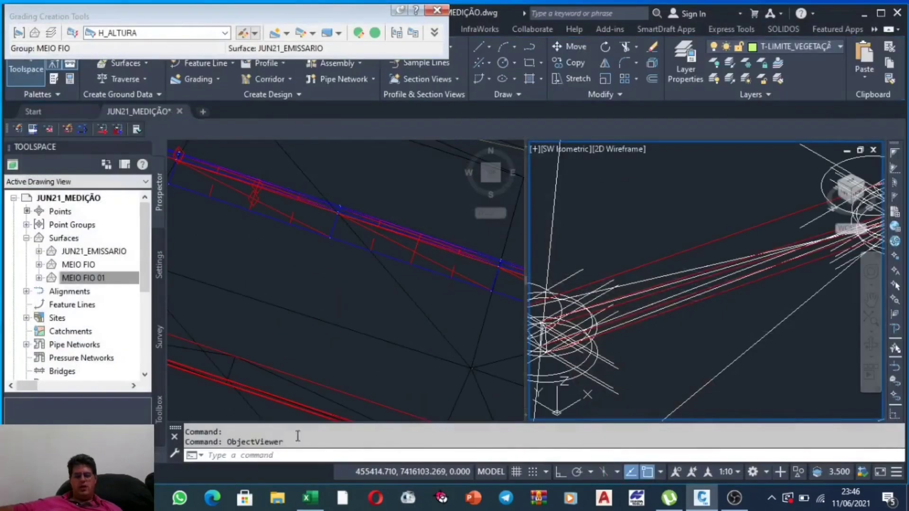